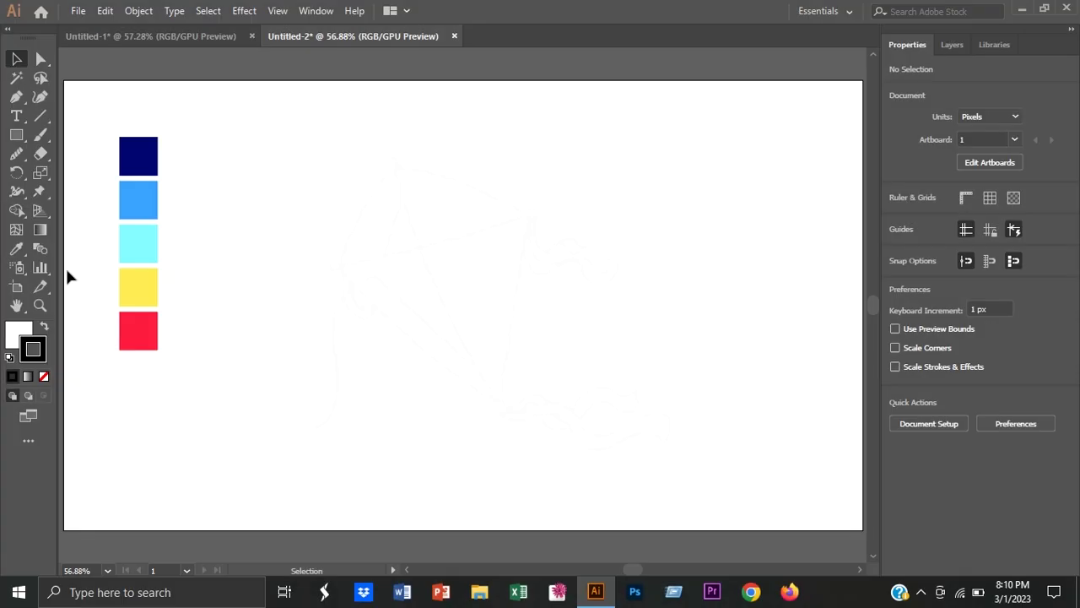
Set a navy stroke with no fill, using round caps and round joins
left_click(16, 248)
left_click(135, 151)
left_click(44, 328)
left_click(19, 98)
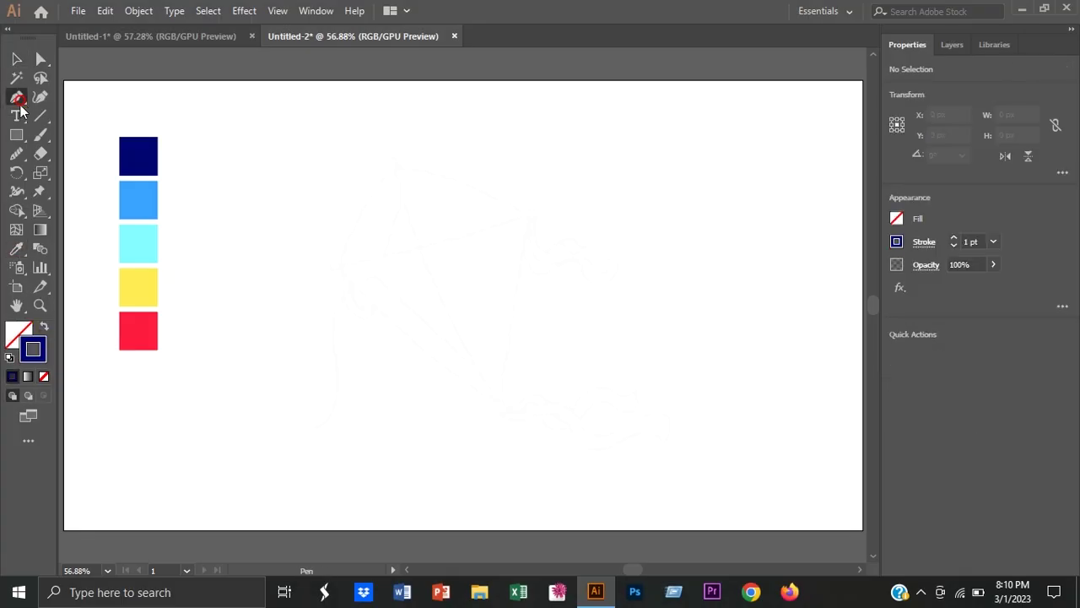
left_click(923, 243)
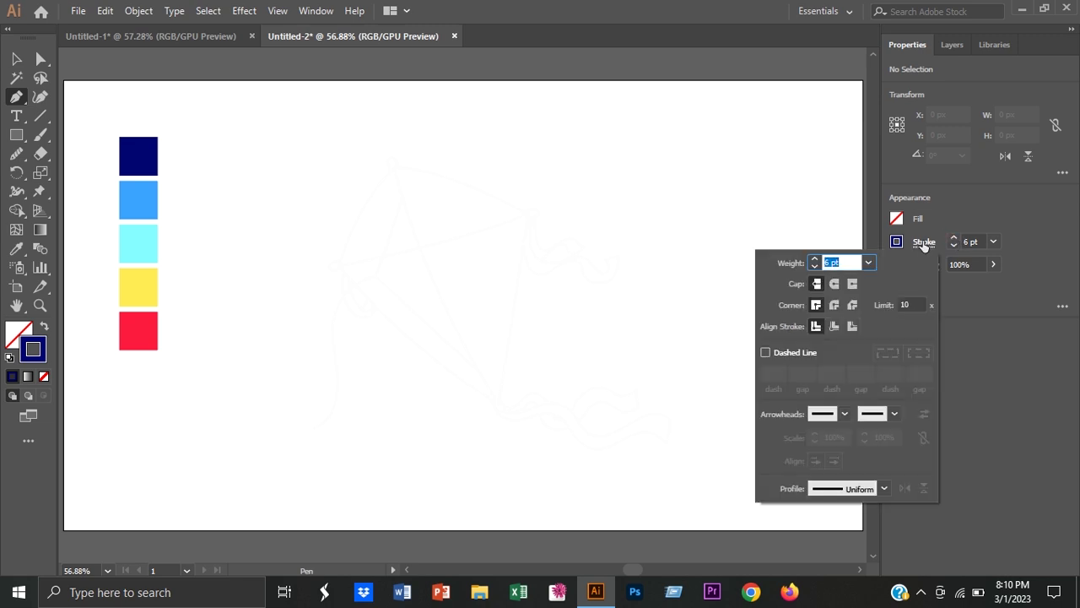
left_click(834, 283)
left_click(835, 308)
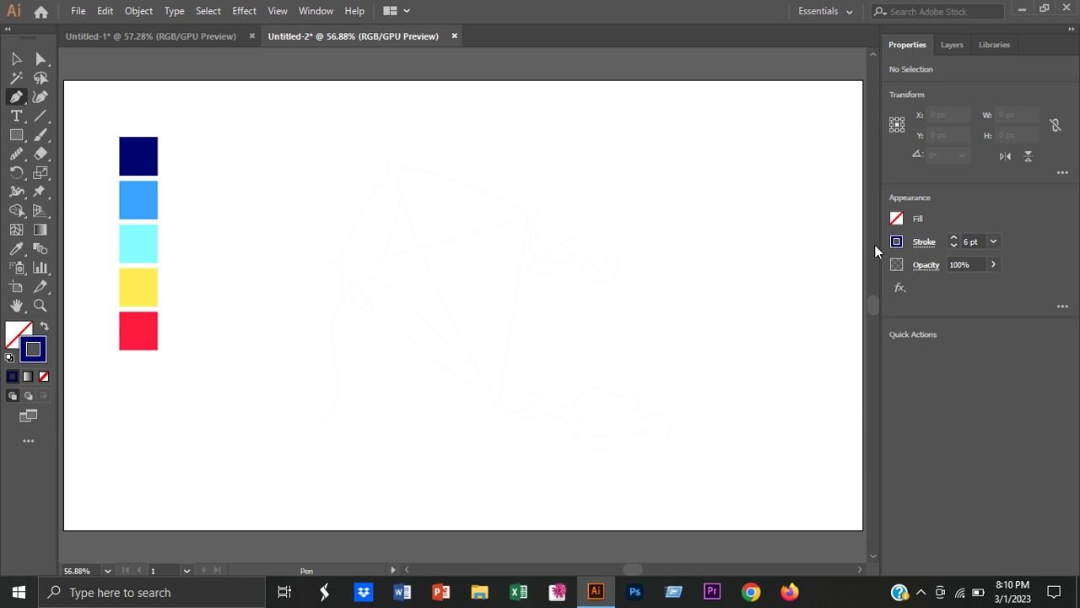
Pen-draw the curved four-sided kite outline through its left, top, right and bottom corners
left_click_drag(478, 285, 484, 292)
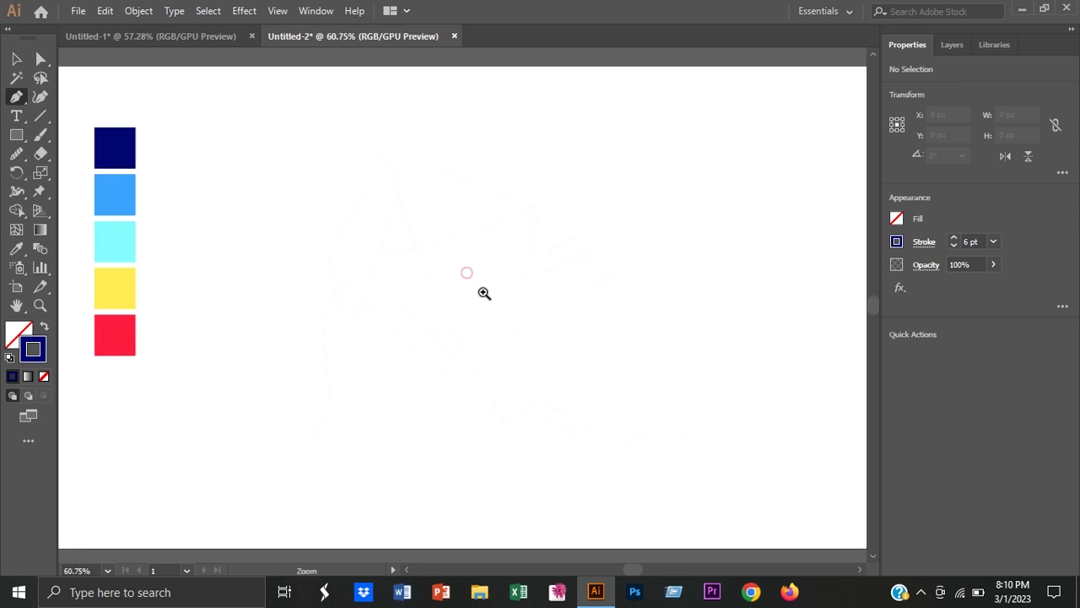
left_click(283, 263)
left_click_drag(363, 123, 402, 93)
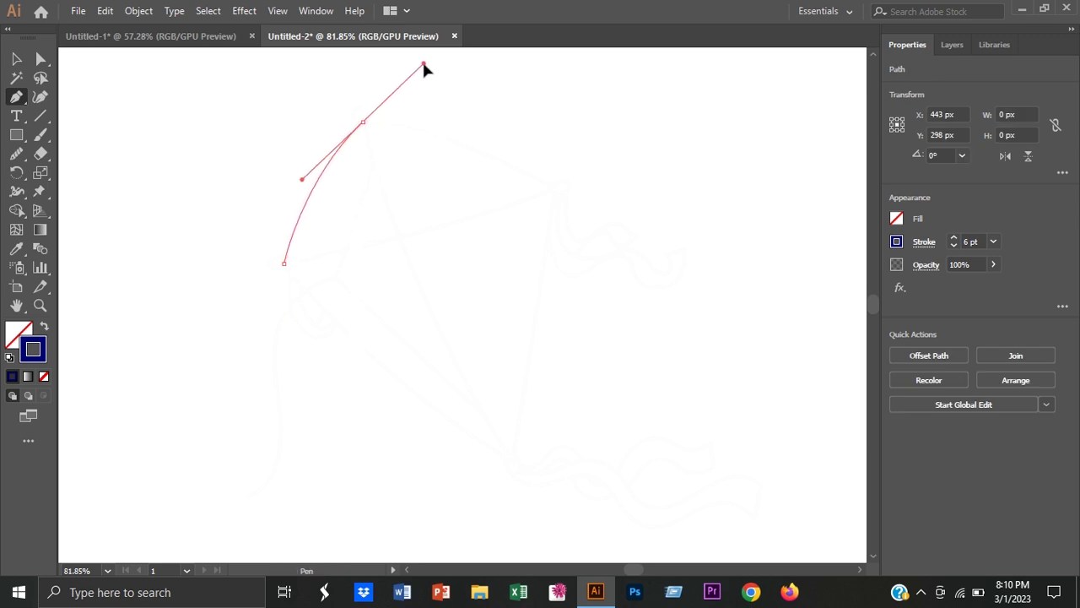
left_click_drag(416, 71, 424, 63)
left_click(364, 124)
left_click_drag(554, 190, 585, 224)
left_click_drag(647, 251, 646, 254)
left_click(555, 190)
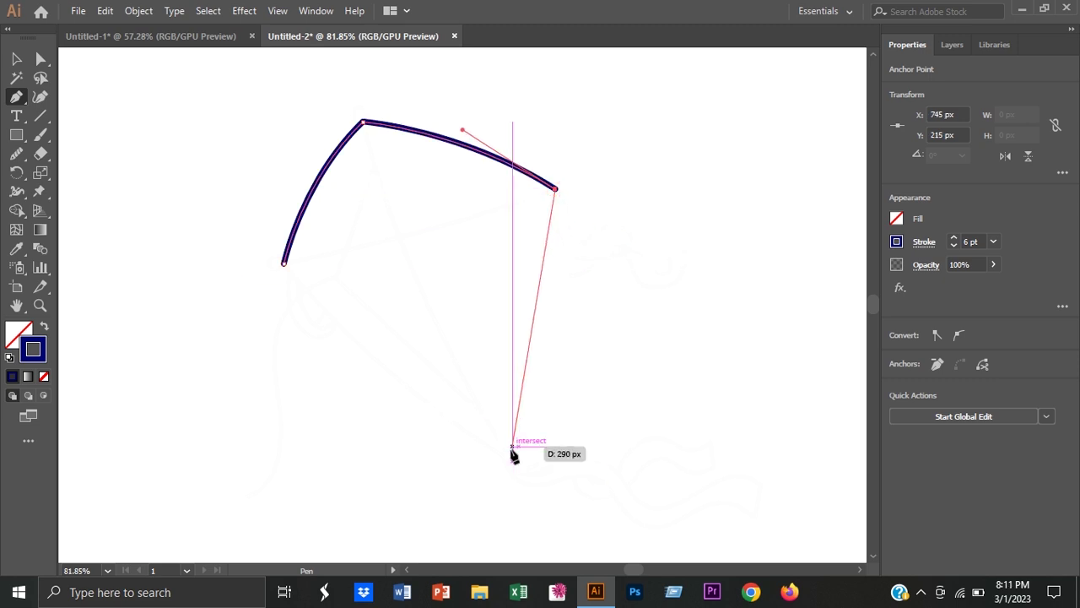
left_click_drag(512, 460, 504, 506)
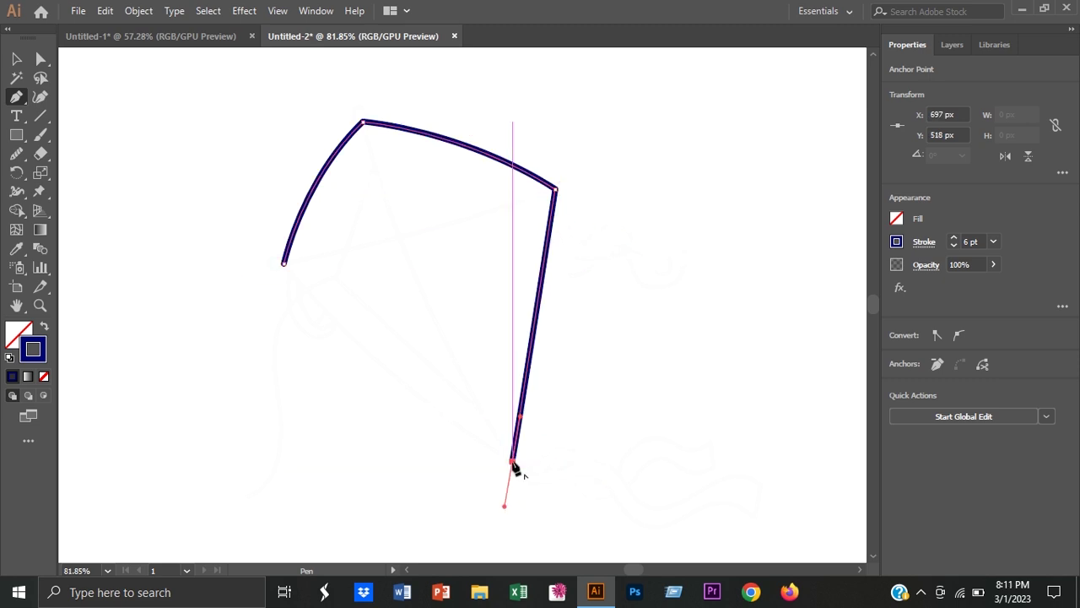
left_click(284, 263)
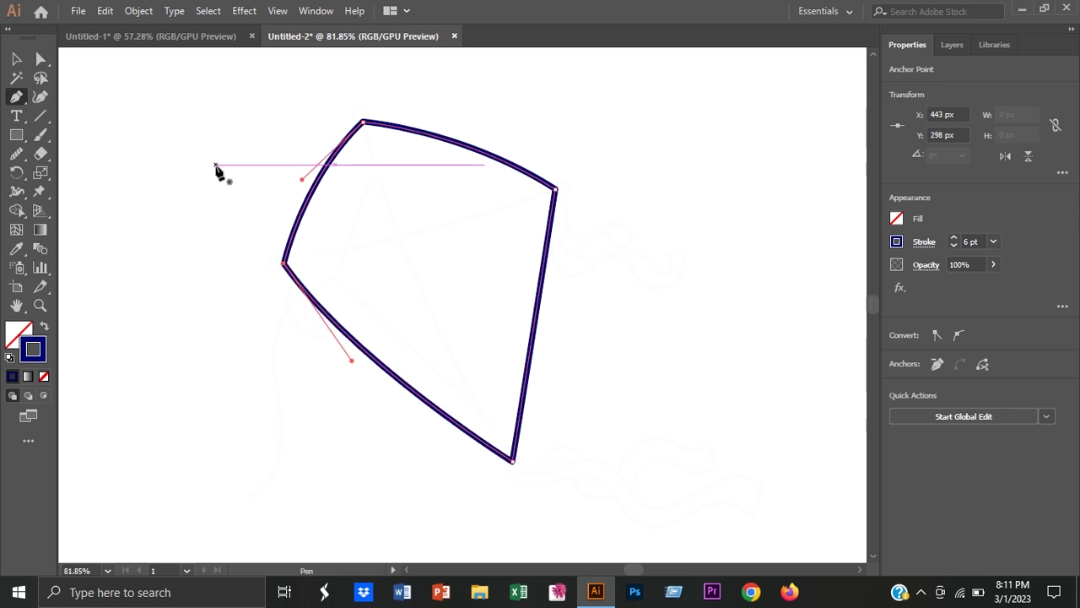
left_click(160, 140, "ctrl")
Draw two crossing spars, top-to-bottom corner and a slightly curved left-to-right crossbar
left_click(362, 123)
left_click_drag(512, 459, 584, 547)
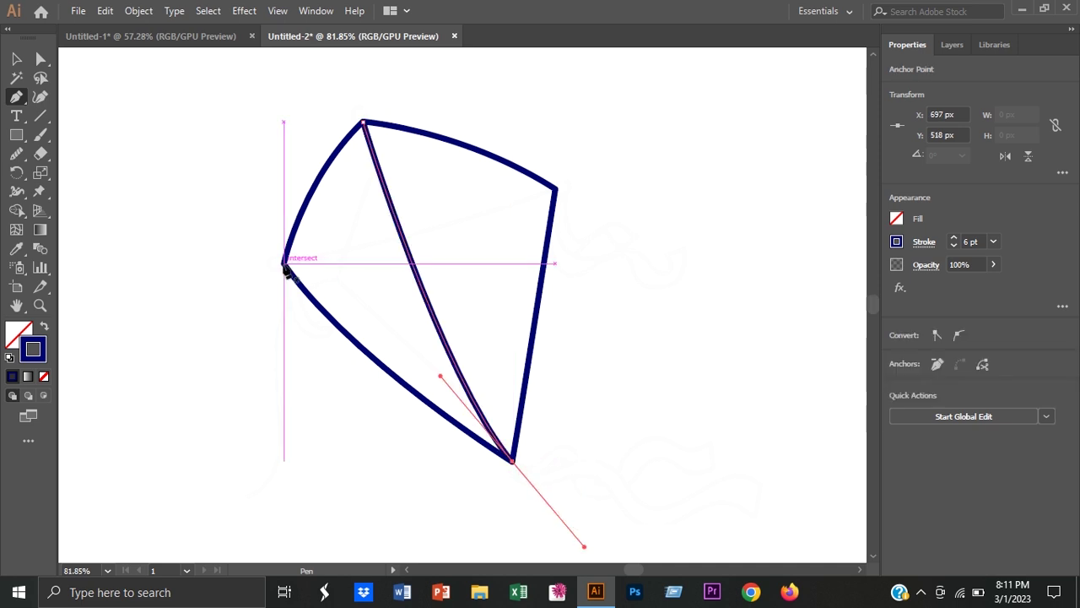
left_click(285, 264)
left_click_drag(556, 189, 692, 139)
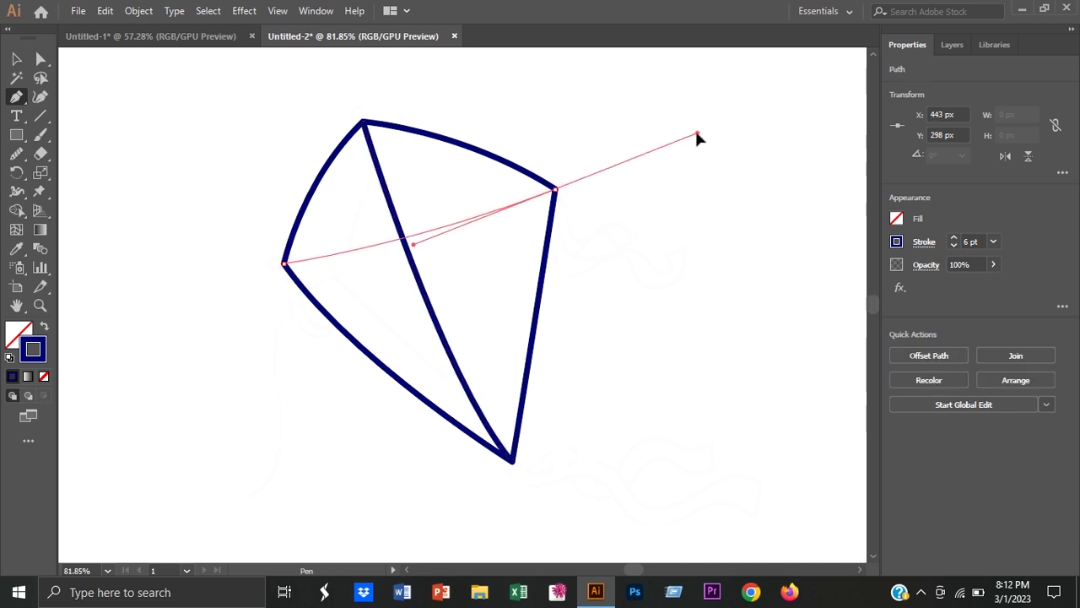
Draw the curved inner fold line inside the kite
left_click(374, 158)
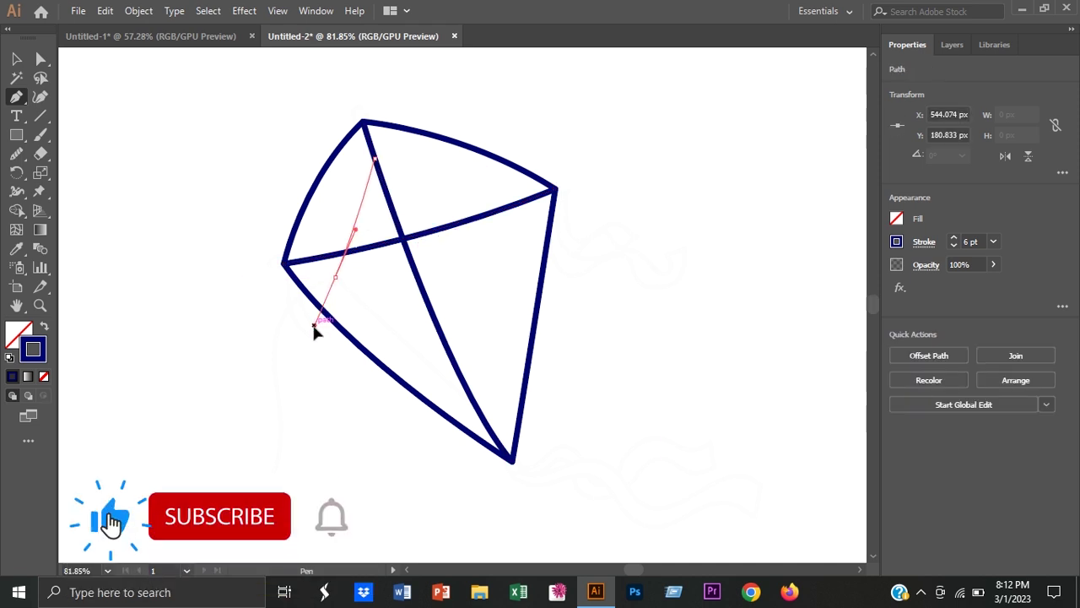
left_click(335, 277)
left_click(479, 410)
left_click_drag(478, 411, 483, 384)
left_click(160, 270, "ctrl")
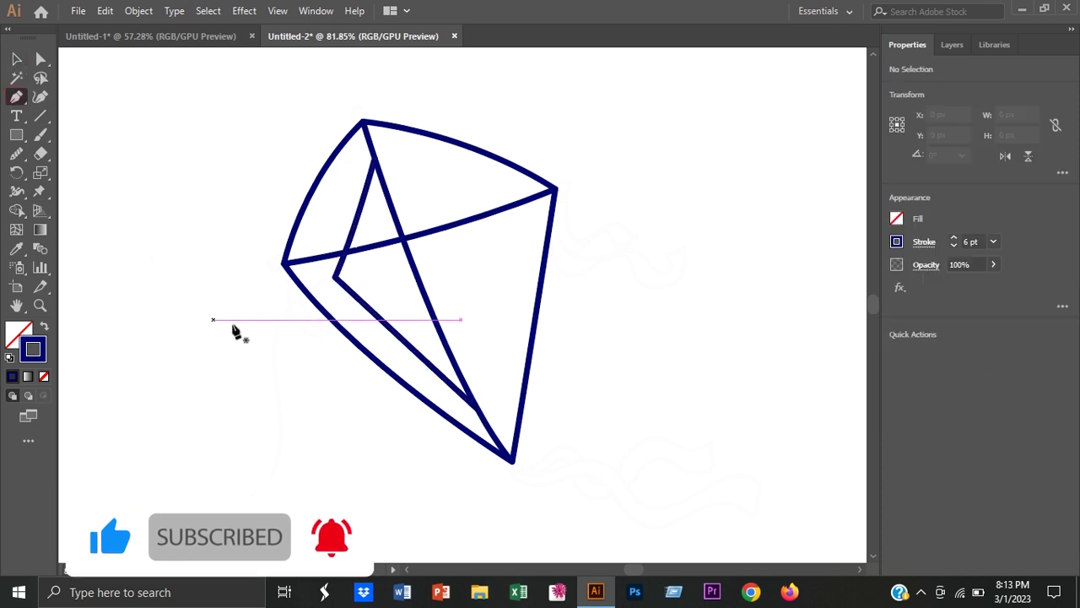
Draw a wavy string from the fold's left corner toward the lower left, then smooth it
left_click(336, 278)
left_click_drag(273, 364, 276, 439)
left_click_drag(246, 497, 194, 524)
key("v")
left_click(132, 362)
left_click(281, 426)
key("shift+n")
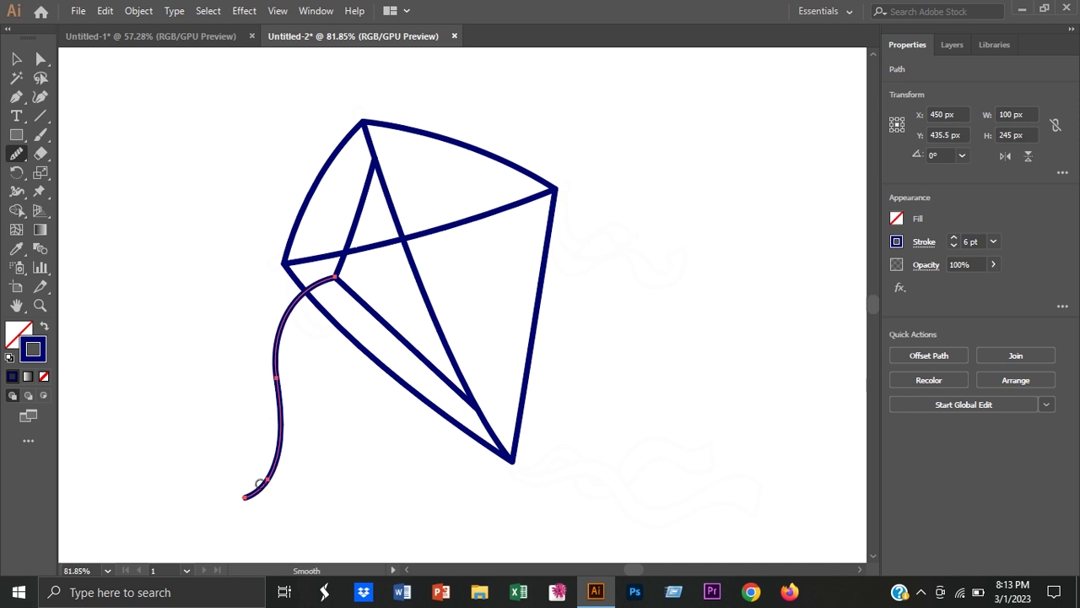
left_click(16, 58)
left_click(180, 394)
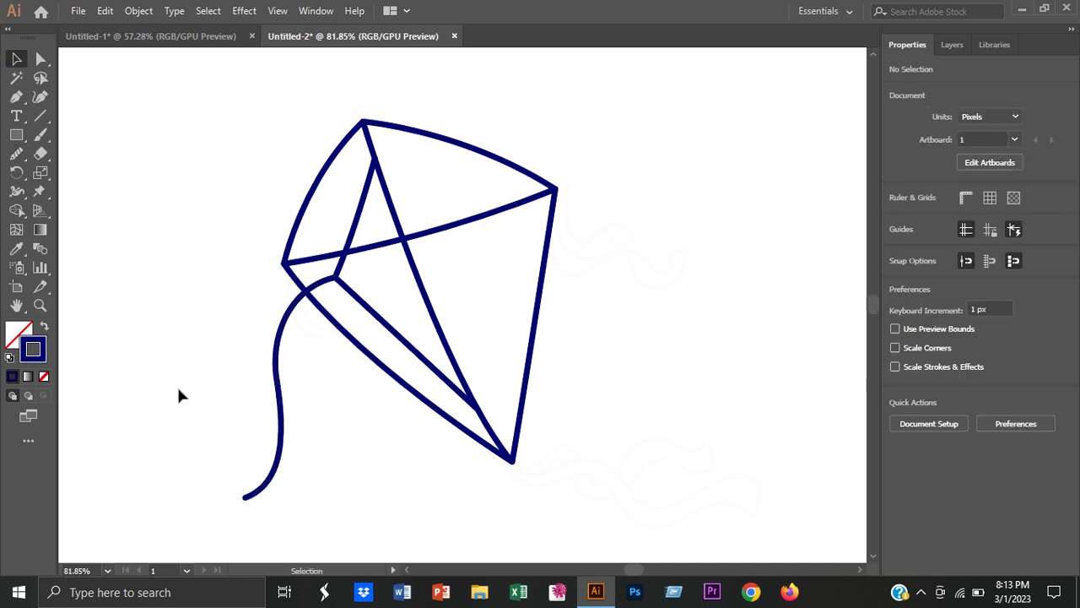
Draw a thin rectangle bar and rotate it along the long diagonal spar
left_click(16, 135)
mouse_move(354, 111)
left_mouse_down()
mouse_move(367, 475)
mouse_move(475, 432)
left_mouse_up()
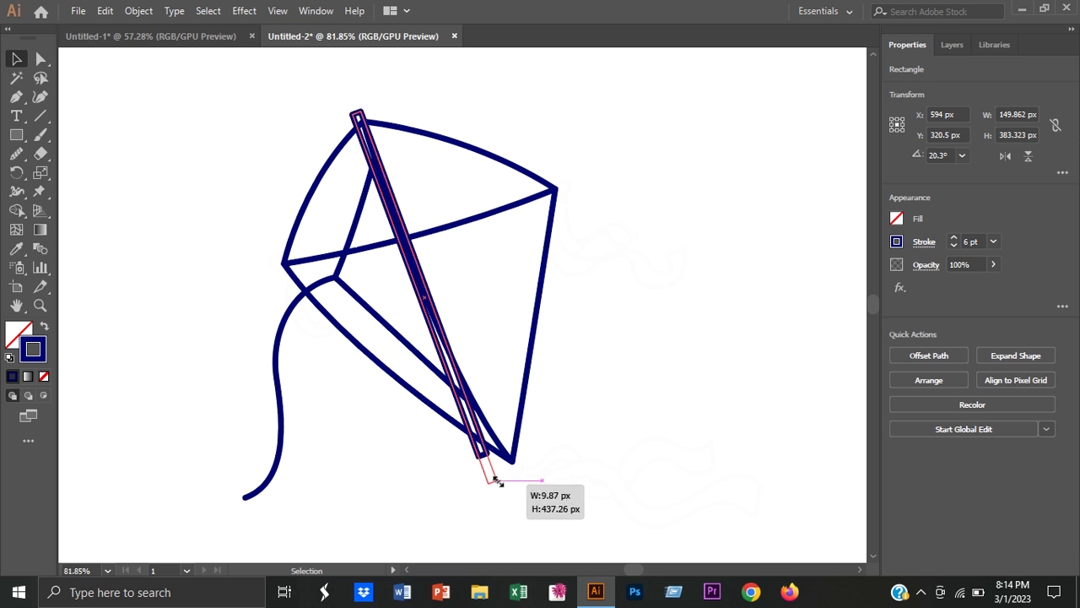
left_click_drag(489, 455, 504, 487)
left_click_drag(429, 300, 428, 301)
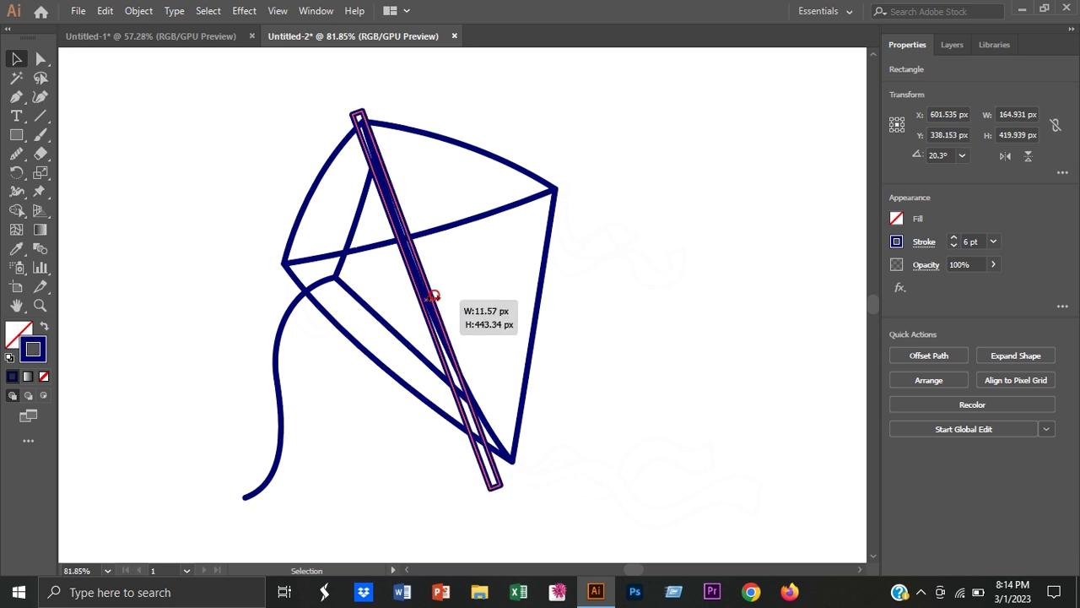
mouse_move(503, 491)
left_mouse_down()
mouse_move(516, 487)
mouse_move(506, 496)
mouse_move(507, 473)
mouse_move(524, 476)
left_mouse_up()
left_click(542, 436)
left_click(515, 475)
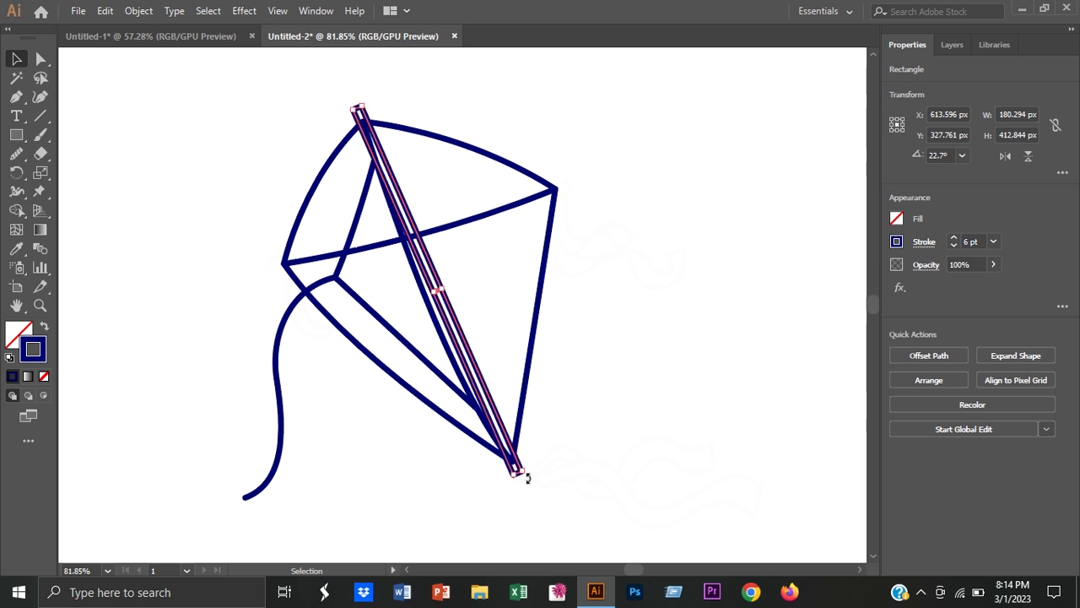
left_click(555, 434)
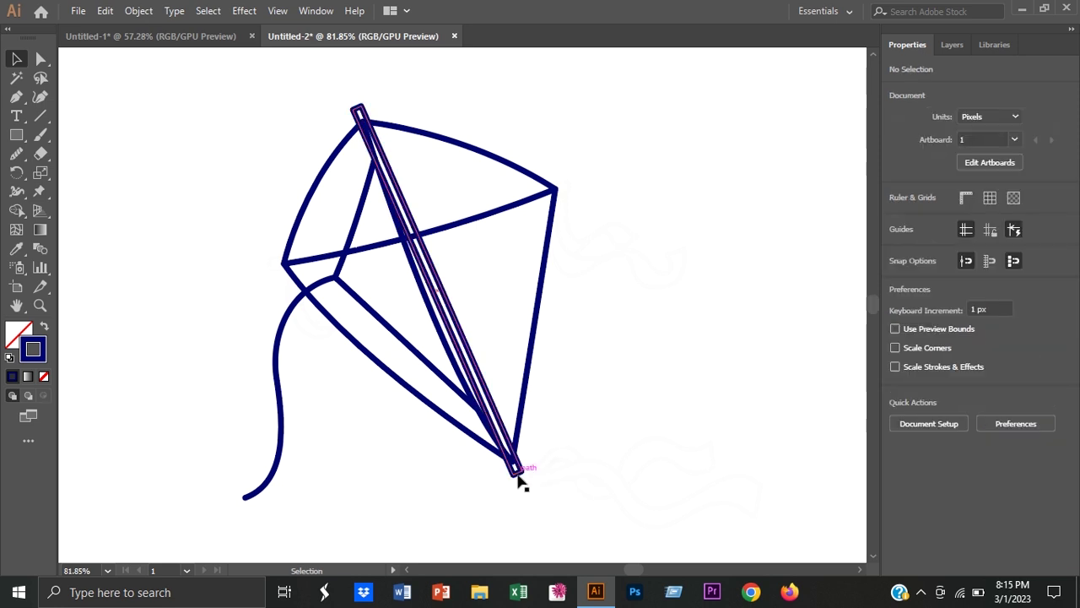
Draw a second thin bar, rotated and nudged onto the crossbar
left_click(16, 134)
left_click_drag(266, 259, 577, 252)
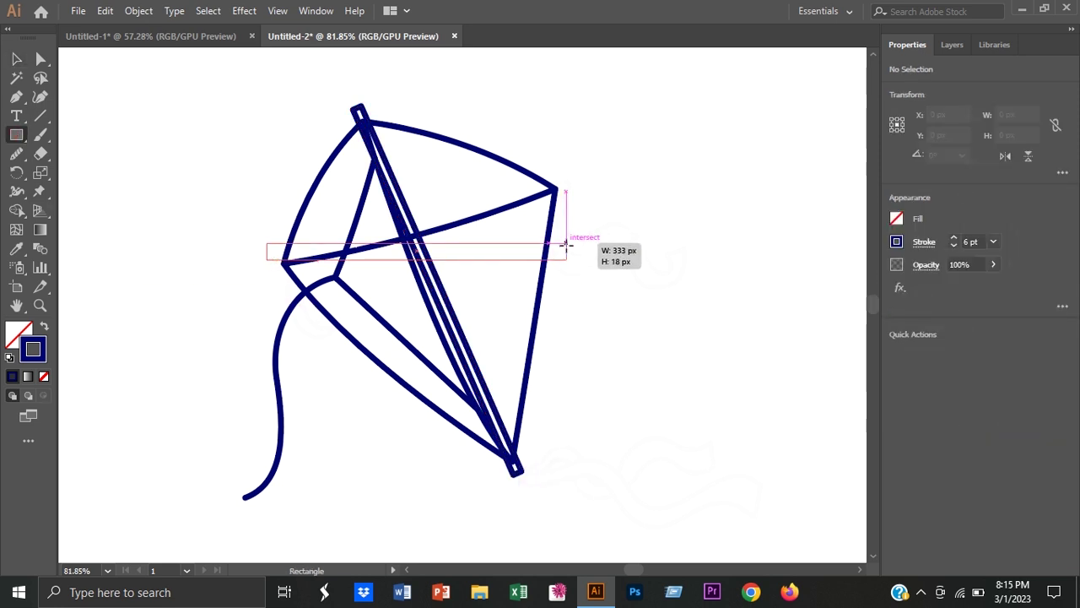
left_click_drag(579, 251, 590, 211)
left_click(16, 58)
left_click_drag(486, 249, 492, 224)
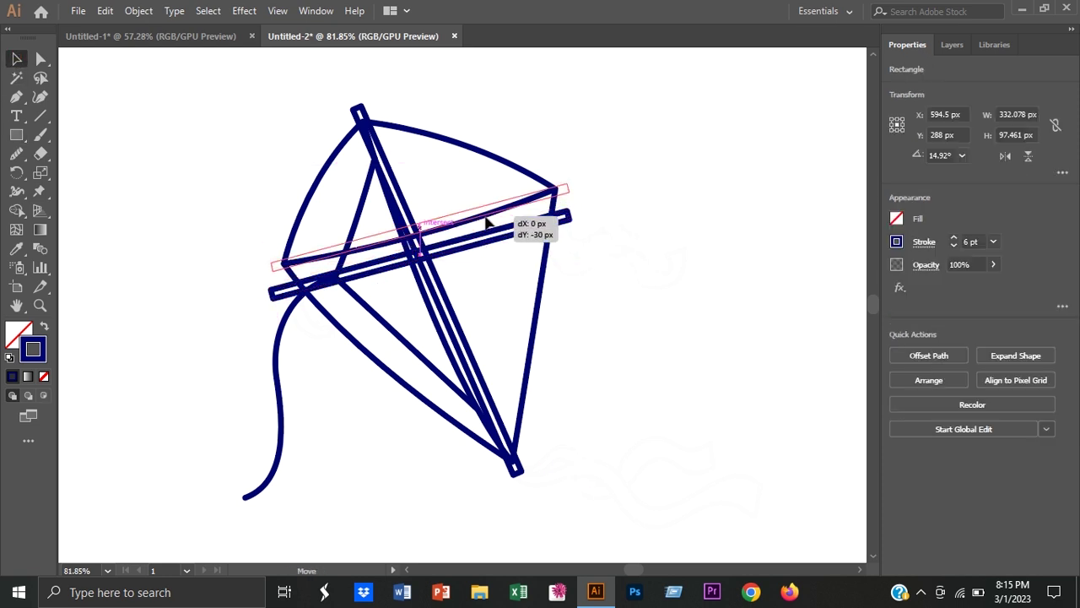
left_click_drag(578, 191, 577, 186)
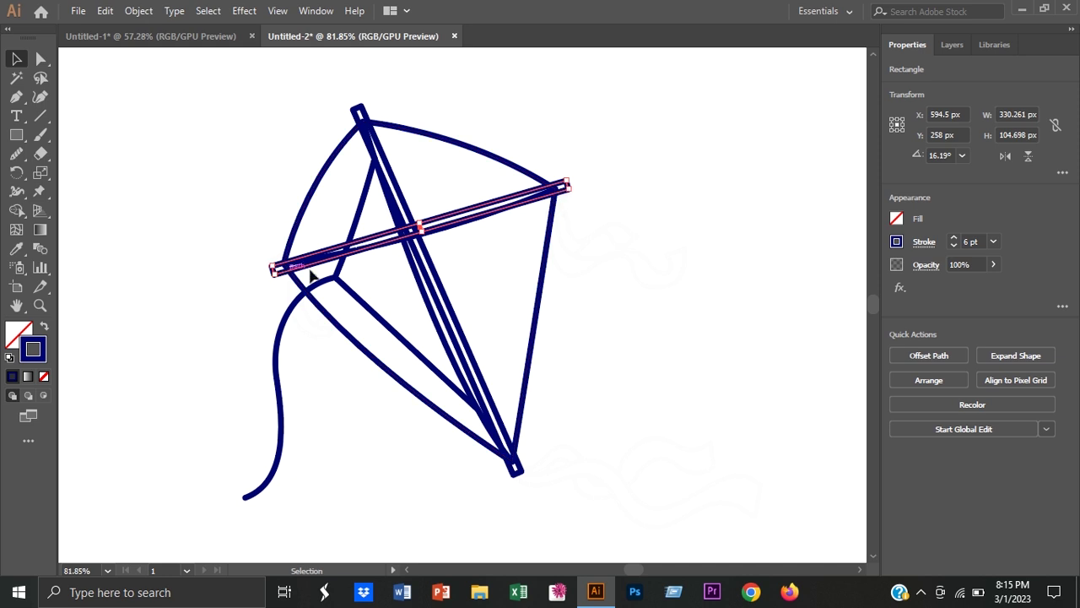
left_click_drag(384, 239, 384, 234)
left_click(326, 357)
Select both bars' end points with Direct Selection to round their ends
key("a")
left_click(514, 472)
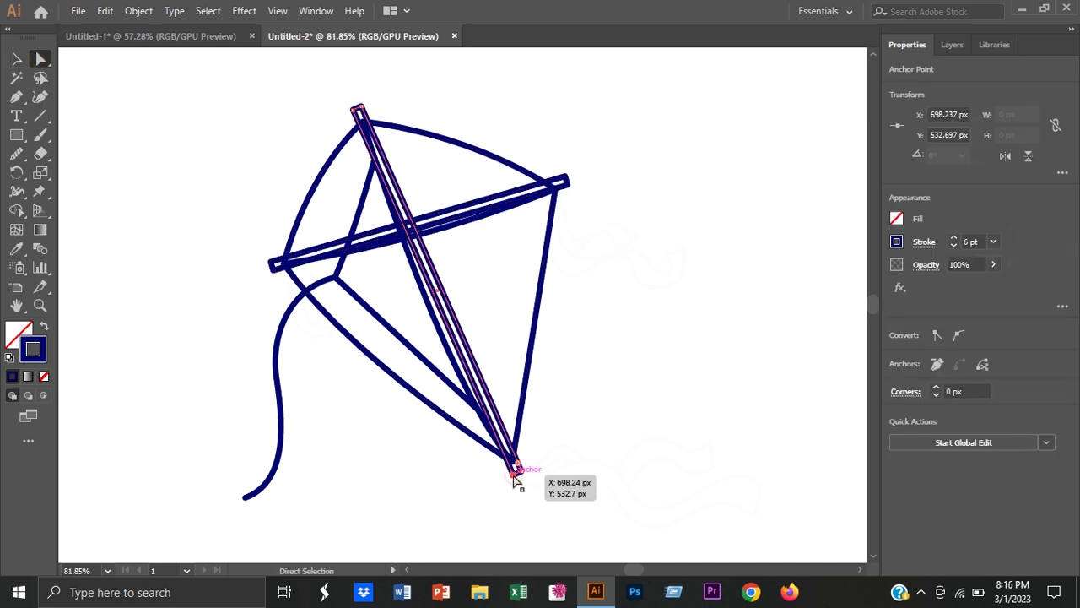
left_click(359, 111, "shift")
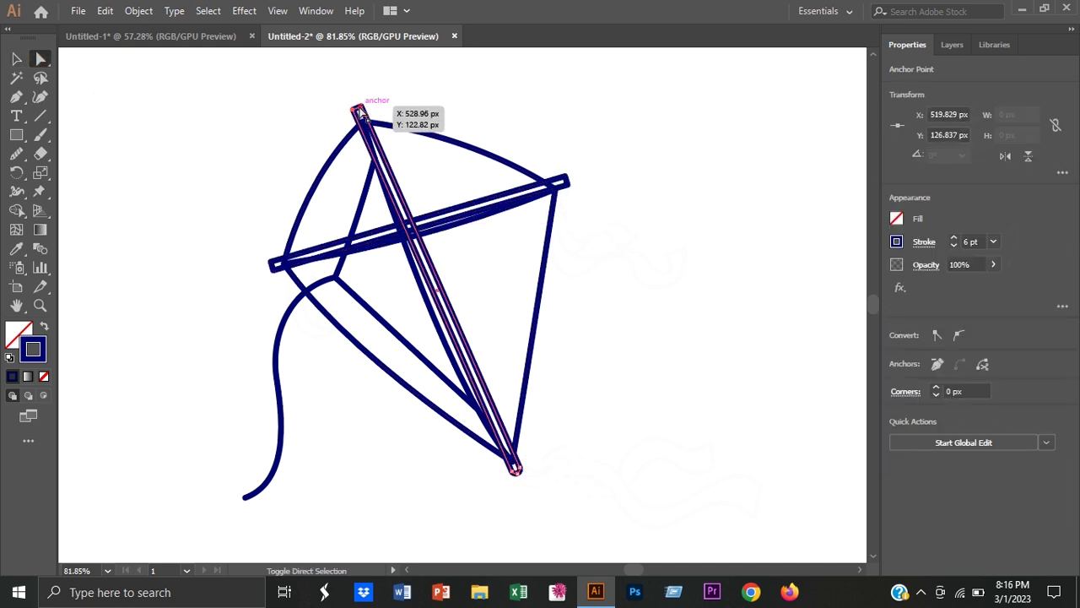
left_click(274, 264)
left_click(563, 180, "shift")
key("v")
left_click(149, 199)
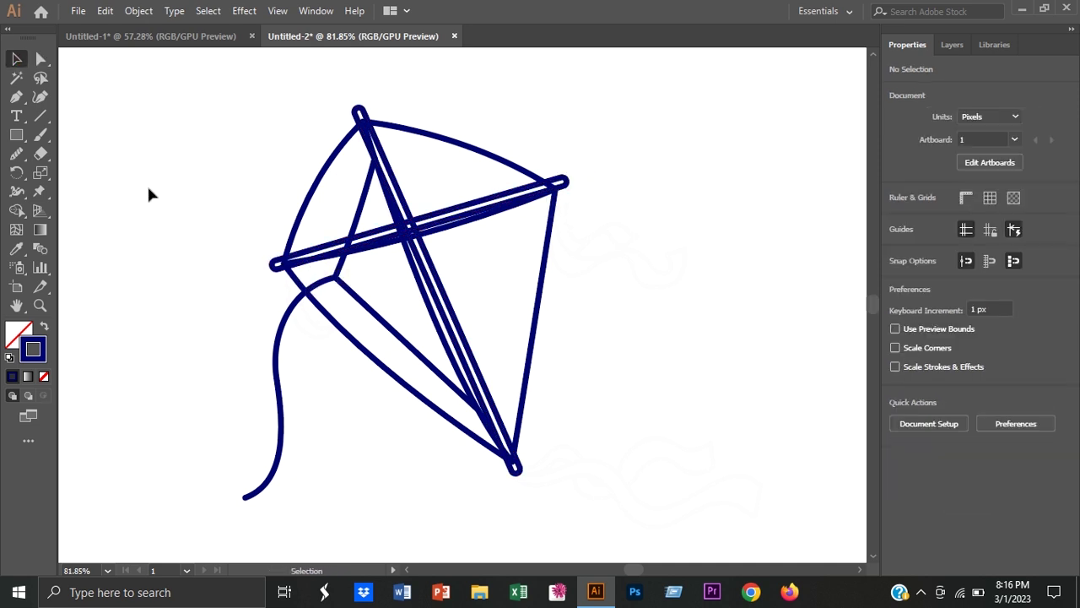
left_click(952, 44)
Expand the outline layer and lock its bottom path
left_click(941, 69)
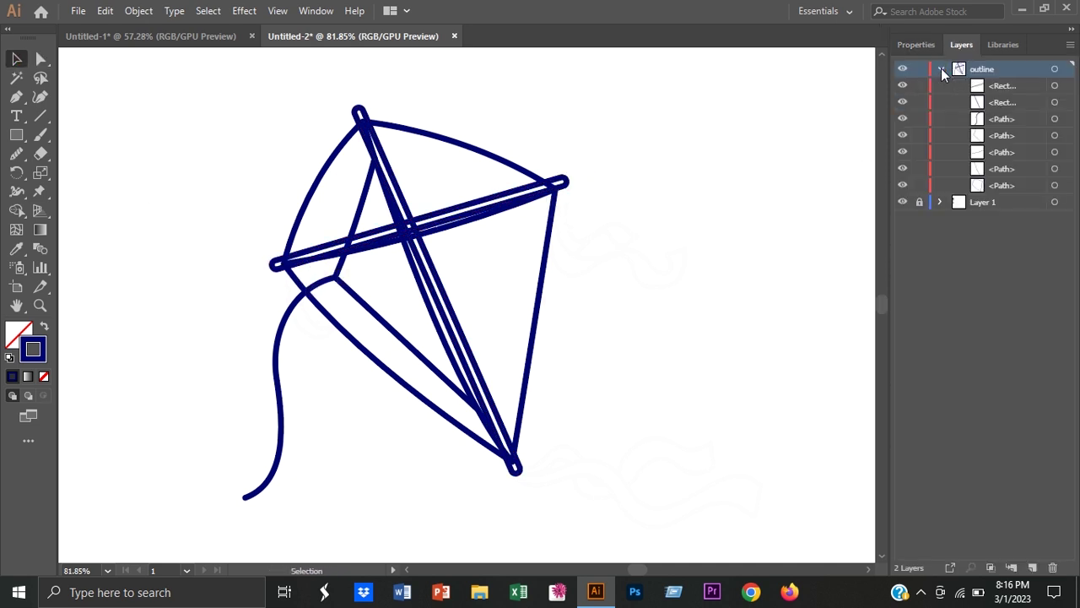
left_click(903, 169)
left_click(903, 169)
left_click(918, 186)
Select all the kite artwork and merge its regions with Shape Builder
left_click(438, 141)
left_click(415, 177)
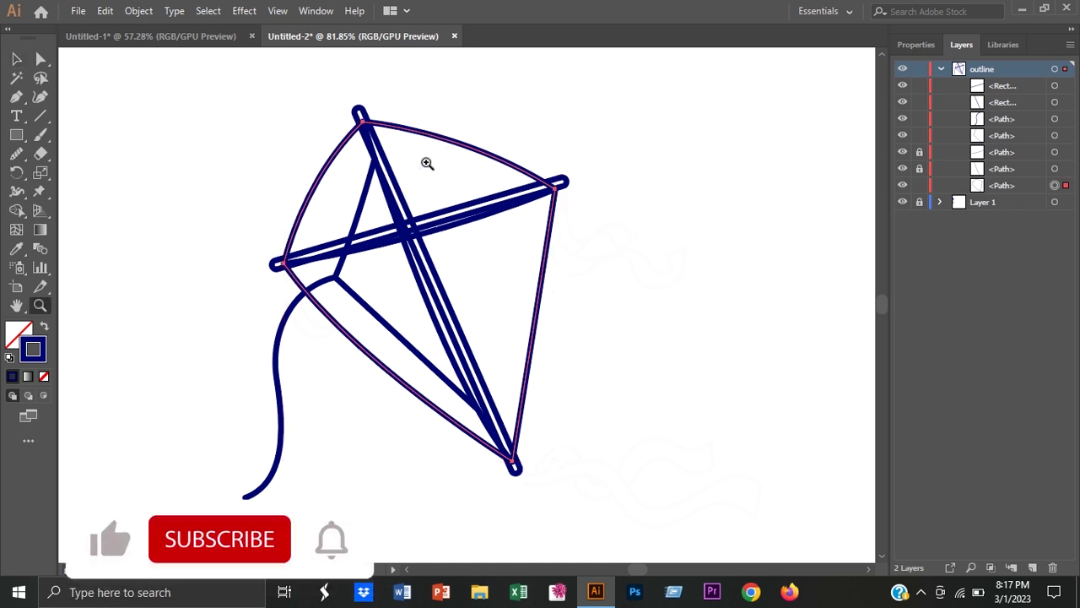
left_click(371, 144)
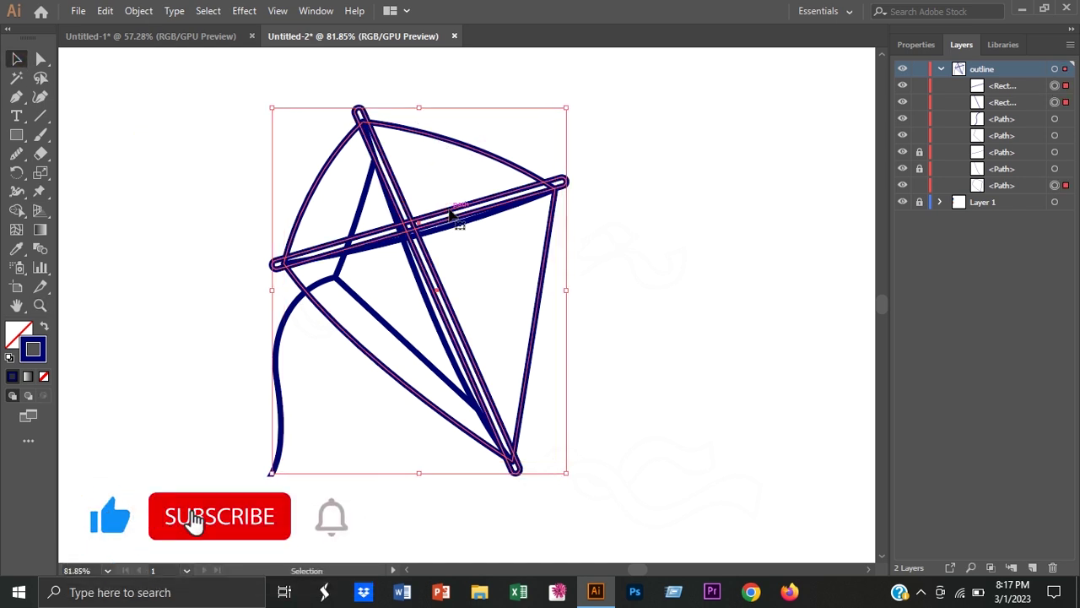
key("shift+m")
mouse_move(408, 194)
left_mouse_down()
mouse_move(440, 213)
mouse_move(422, 239)
left_mouse_up()
key("v")
left_click(119, 169)
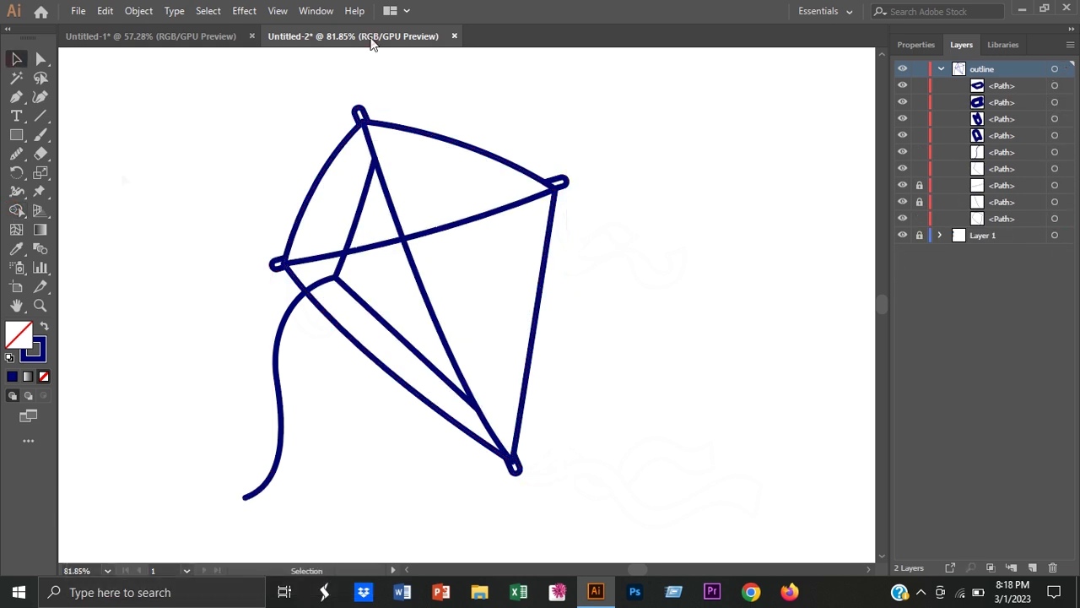
Clean up the right-tip loop and kite path overlap with Shape Builder
left_click_drag(557, 197, 728, 332)
left_click_drag(559, 167, 564, 184)
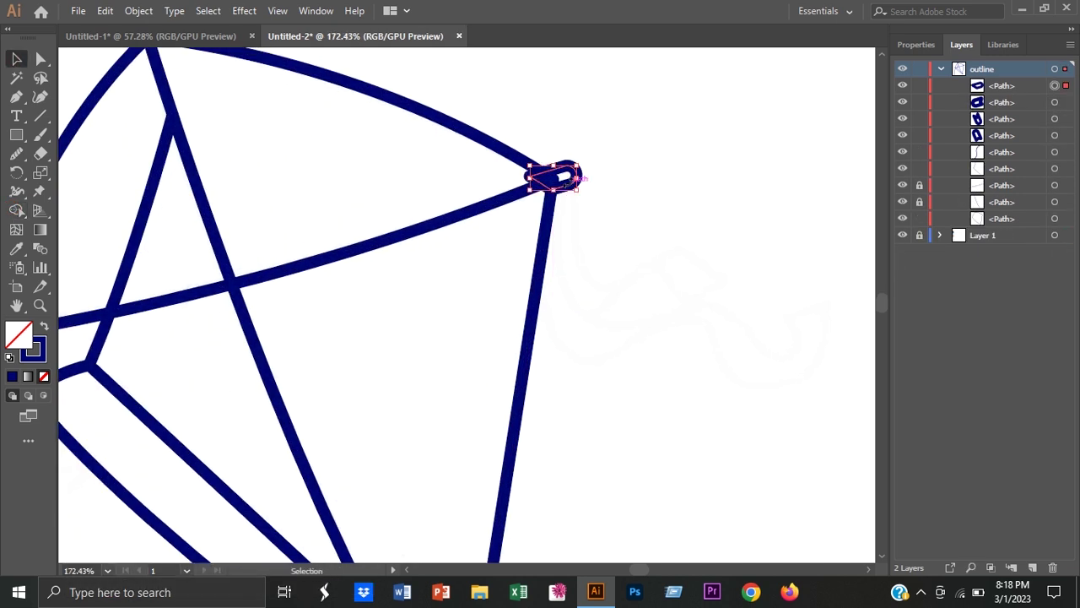
left_click(548, 217, "shift")
key("shift+m")
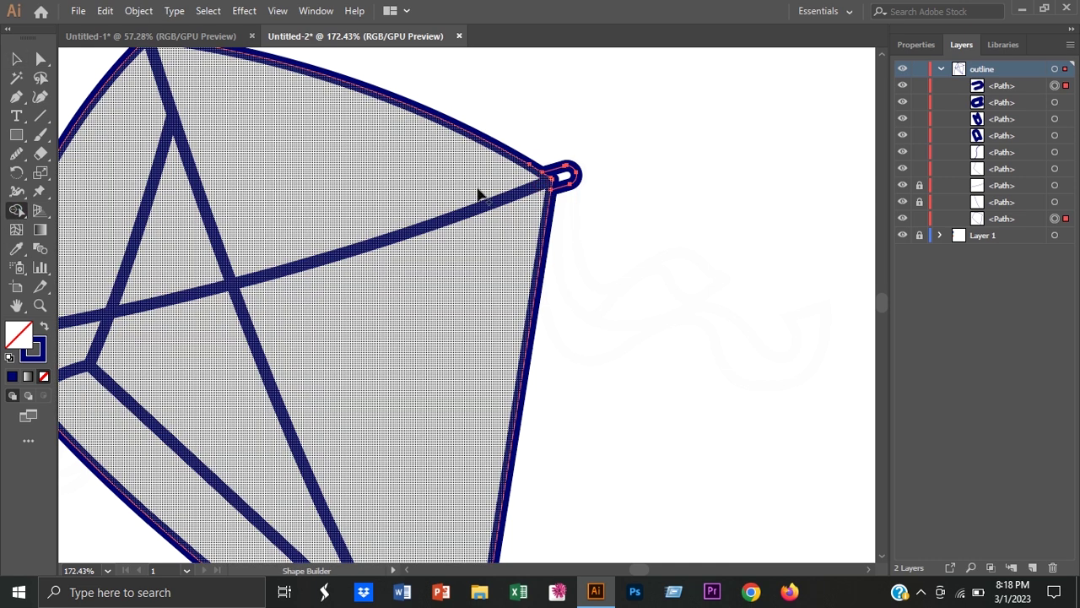
key("v")
left_click(632, 193)
scroll(632, 197, "left", 5)
Merge the left-tip loop with the kite frame via Shape Builder, then start a right-corner curl
left_click(183, 328)
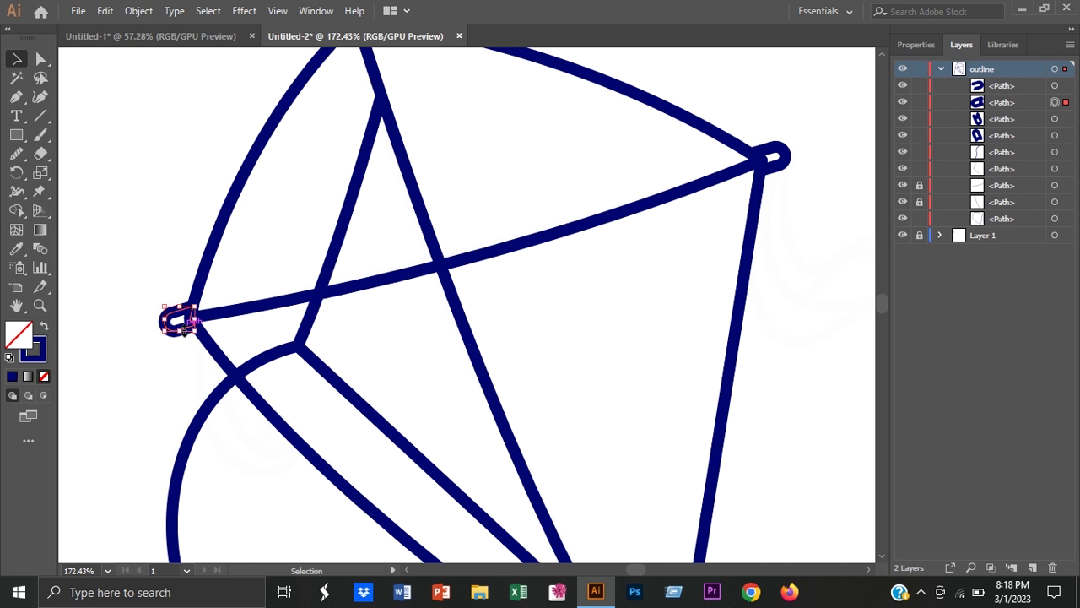
scroll(145, 253, "up", 4)
left_click_drag(354, 165, 347, 166)
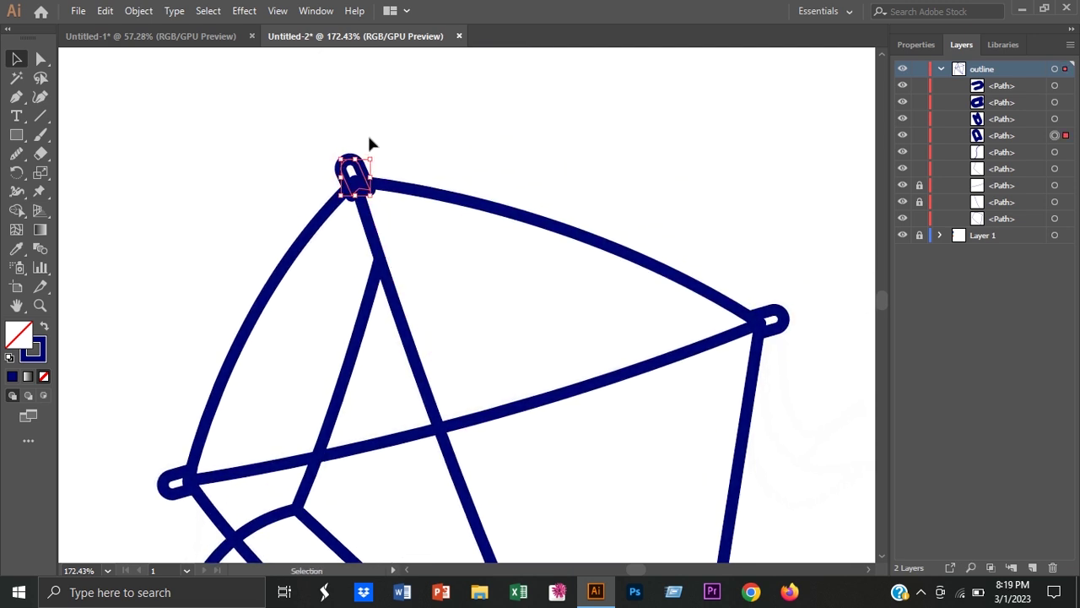
left_click(342, 213, "shift")
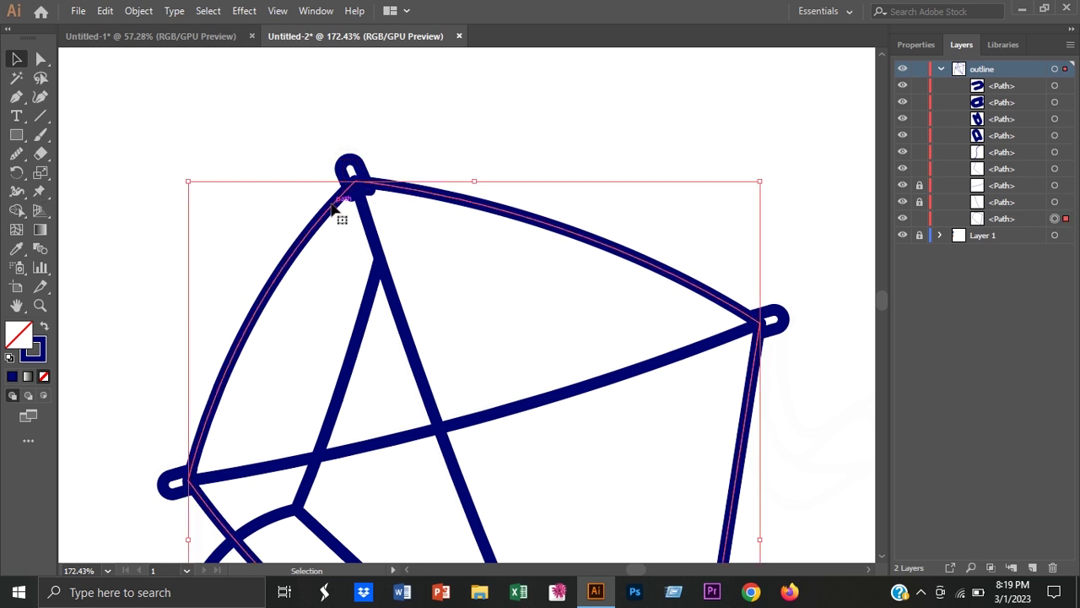
key("shift+m")
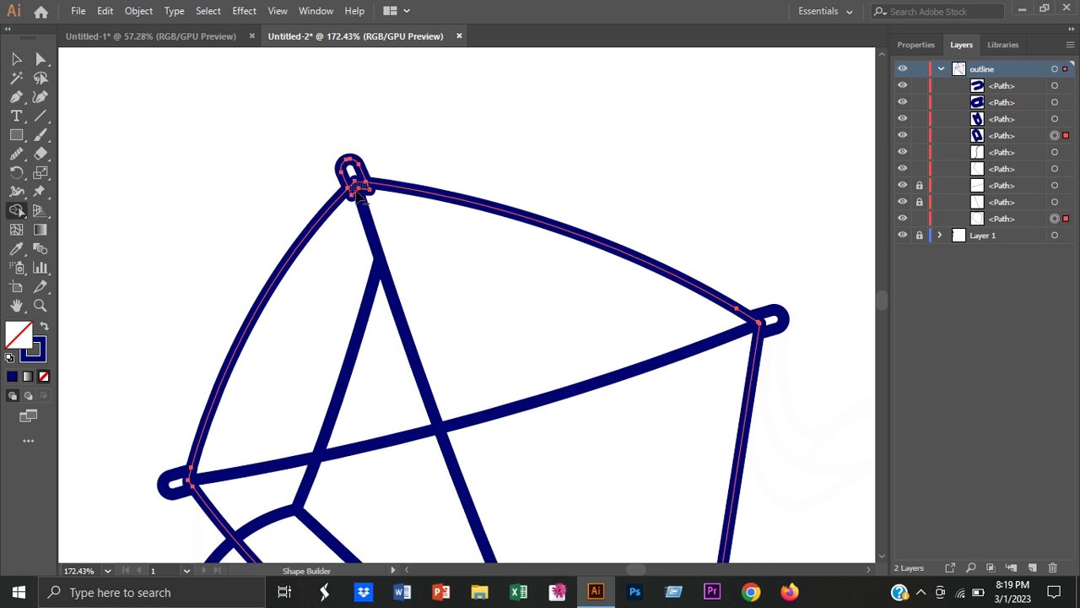
left_click(17, 61)
scroll(427, 160, "down", 5)
scroll(458, 285, "down", 3)
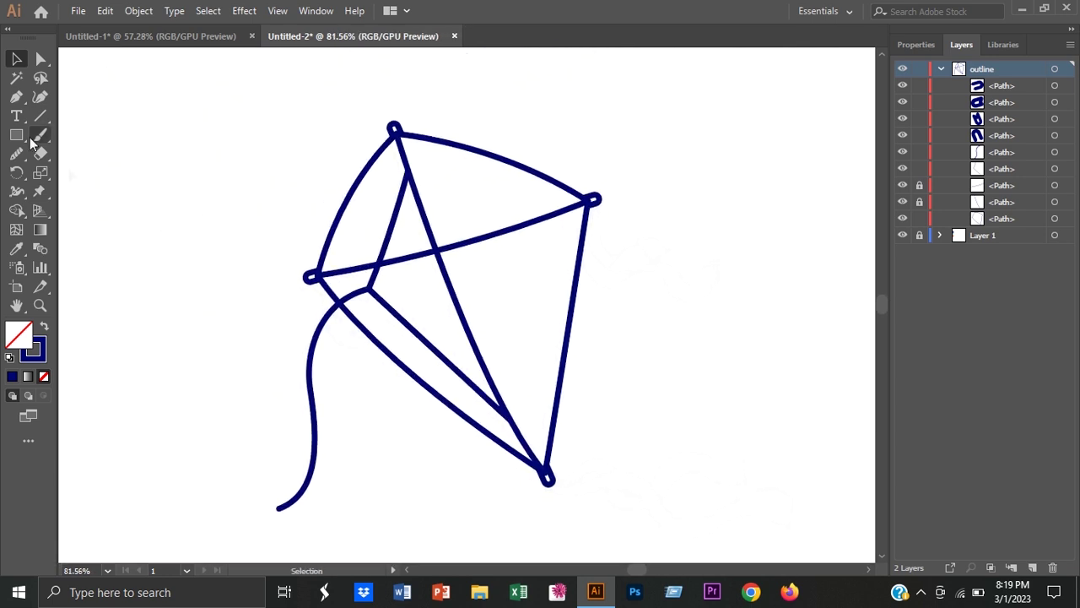
left_click_drag(595, 203, 685, 264)
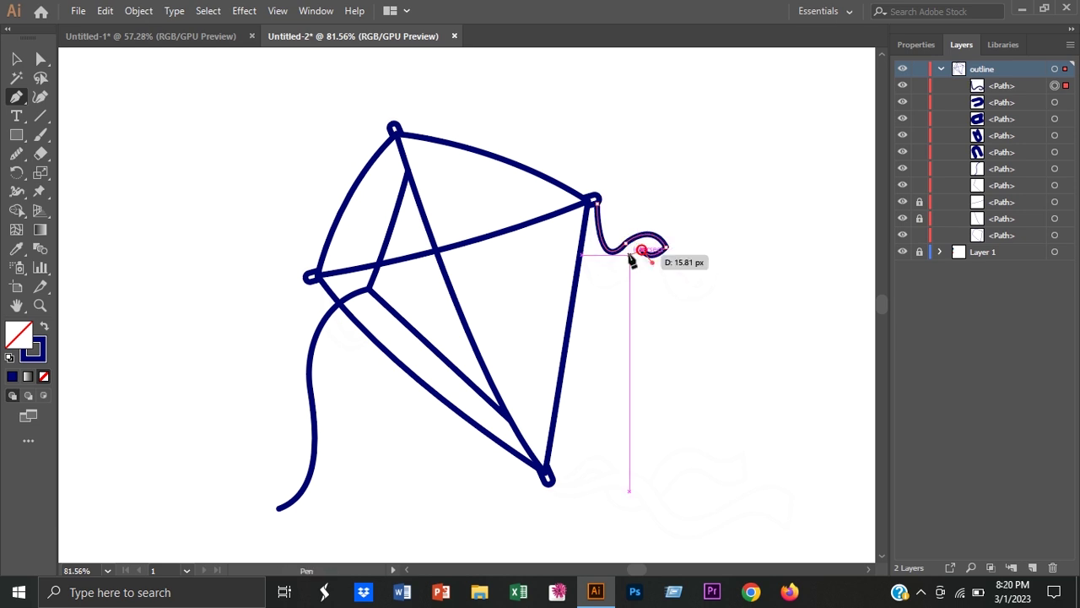
Loop the first ribbon back to the kite's right corner and smooth its curves
left_click_drag(621, 253, 622, 258)
left_click_drag(570, 205, 482, 177)
left_click_drag(16, 153, 77, 196)
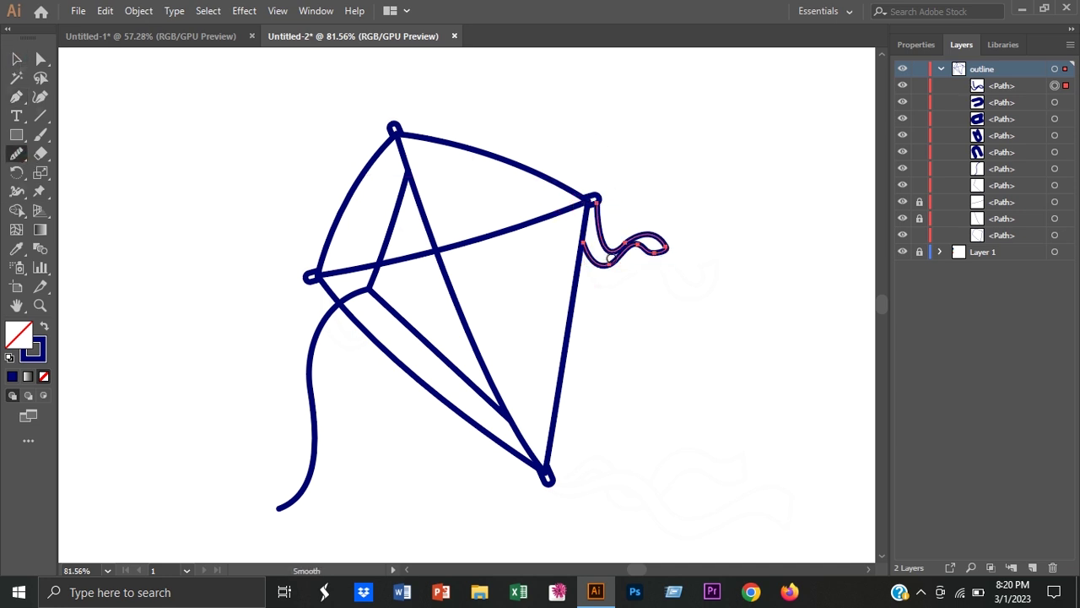
scroll(639, 231, "up", 3)
left_click(16, 58)
left_click(793, 459)
left_click_drag(638, 380, 441, 340)
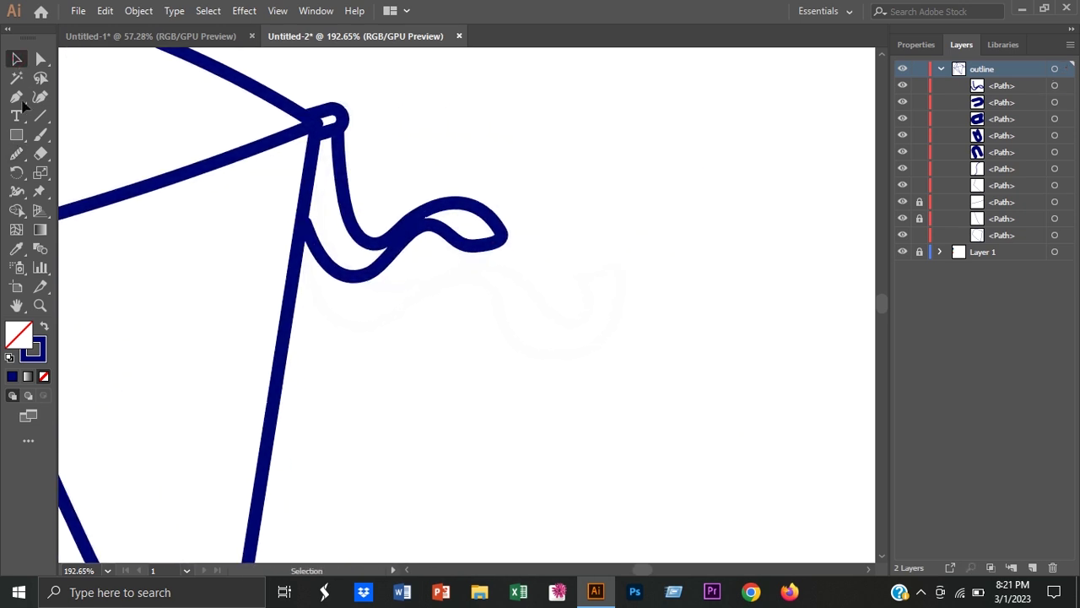
Draw a second wavy ribbon outline from the corner and smooth its lower curve
left_click(330, 131)
left_click_drag(438, 279, 472, 272)
mouse_move(543, 305)
left_mouse_down()
mouse_move(582, 281)
mouse_move(554, 205)
left_mouse_up()
left_click(624, 263)
left_click_drag(561, 355, 490, 354)
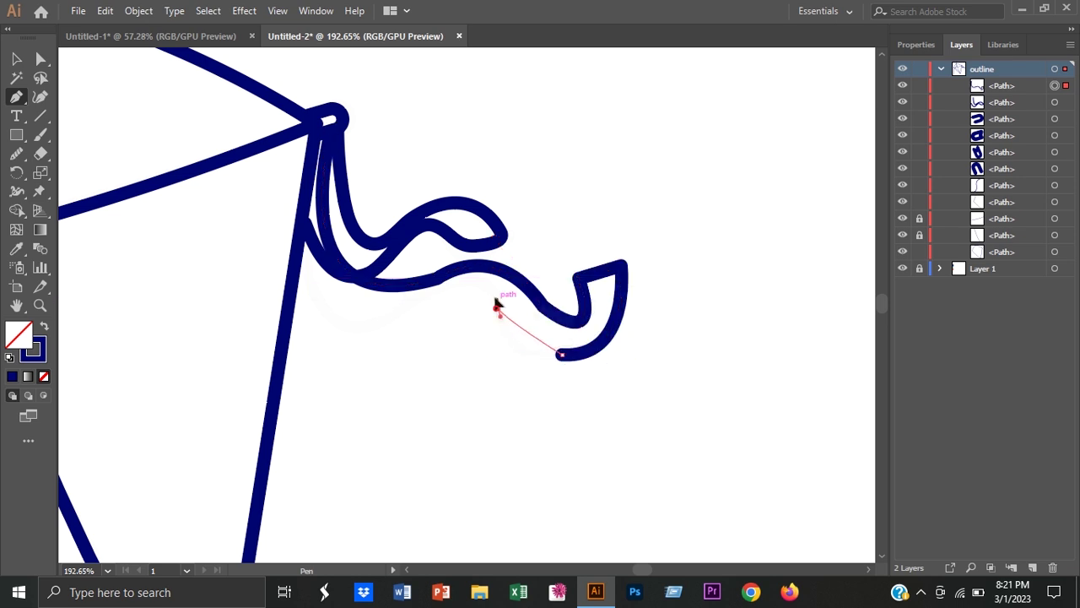
mouse_move(403, 305)
left_mouse_down()
mouse_move(301, 247)
mouse_move(309, 109)
left_mouse_up()
key("v")
left_click(15, 155)
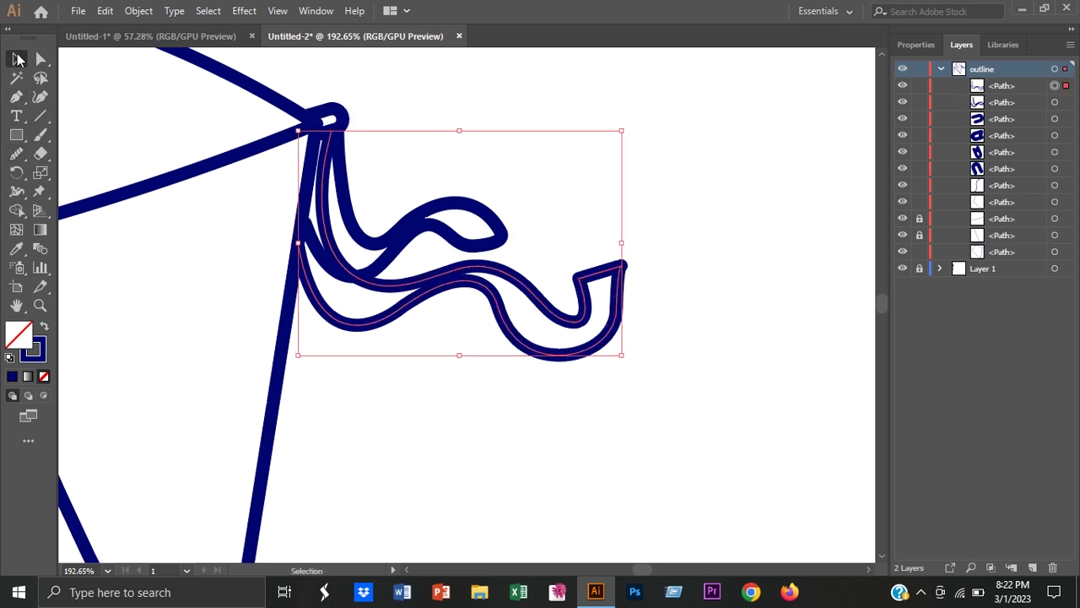
left_click_drag(375, 319, 490, 314)
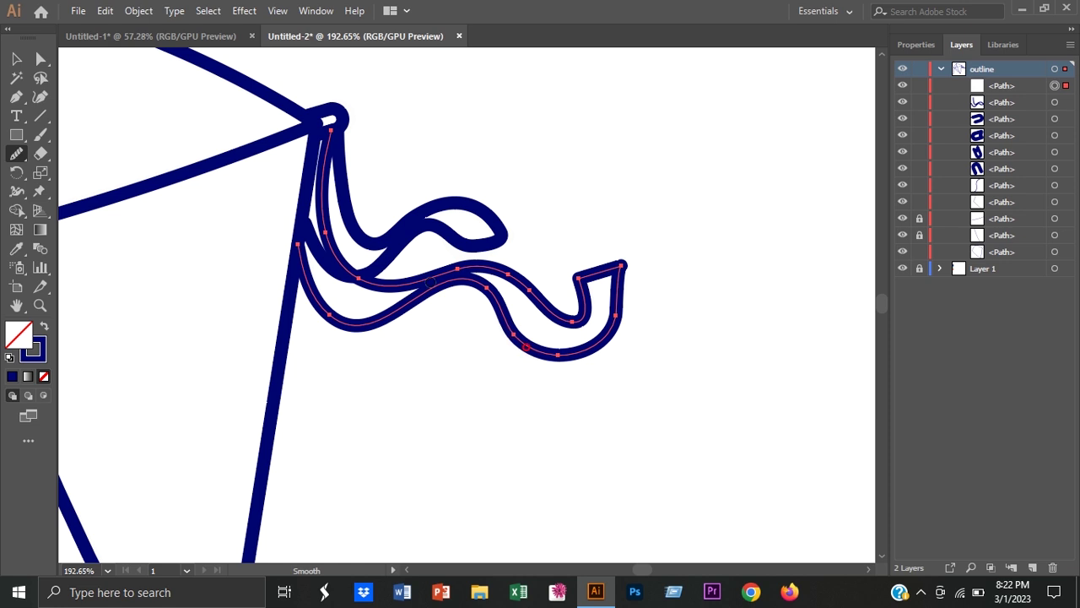
key("v")
left_click(689, 308)
Select both ribbon outlines and clean up their overlap with Shape Builder
scroll(590, 434, "down", 5)
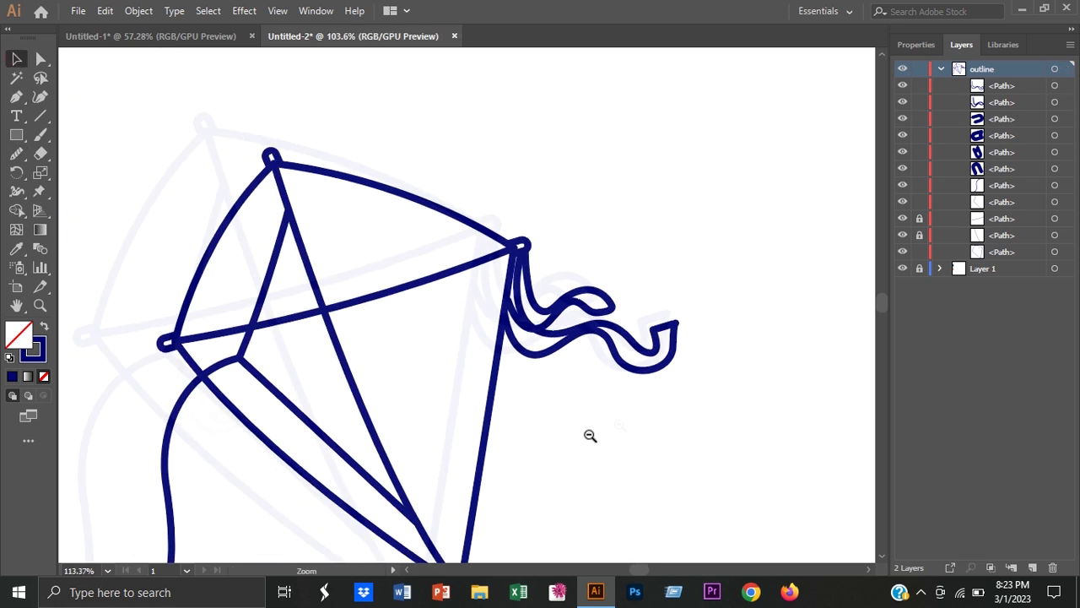
scroll(590, 433, "up", 4)
left_click_drag(647, 382, 922, 342)
key("shift+m")
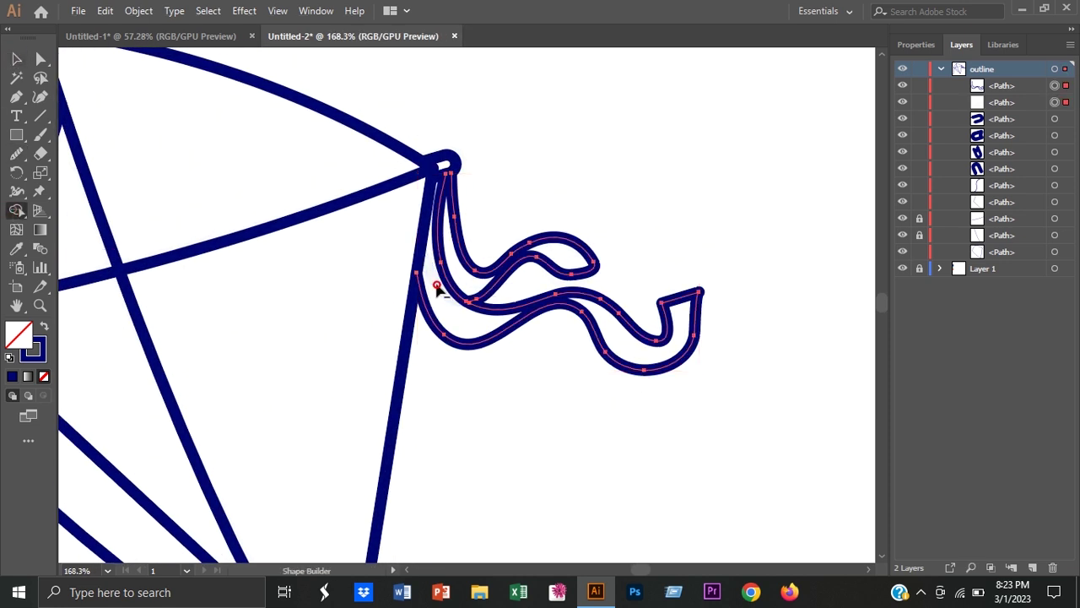
key("v")
left_click(602, 237)
scroll(550, 352, "down", 5)
scroll(465, 320, "up", 3)
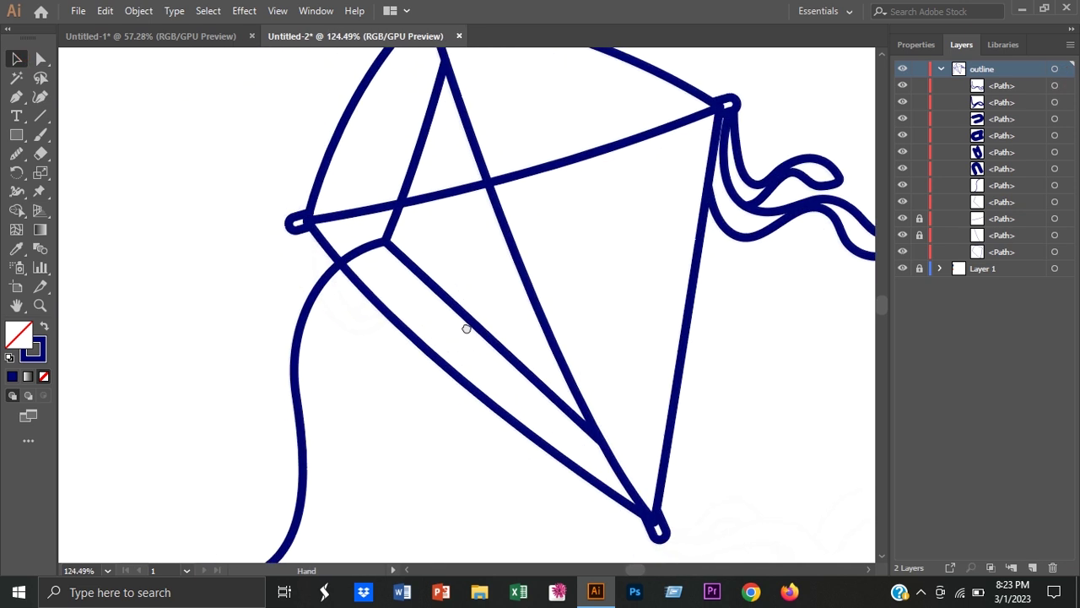
Pen-draw a small curled hook at the kite's left corner beside the fold
left_click(18, 99)
left_click(313, 230)
left_click_drag(346, 329, 386, 352)
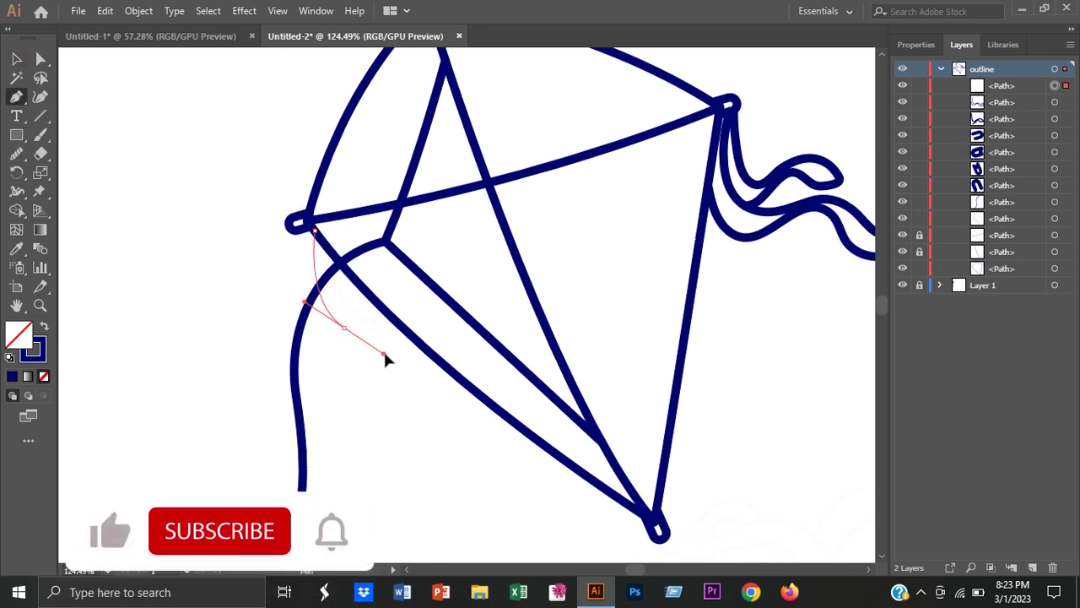
left_click_drag(386, 314, 413, 291)
left_click(387, 314)
left_click_drag(341, 297, 334, 263)
left_click(340, 224)
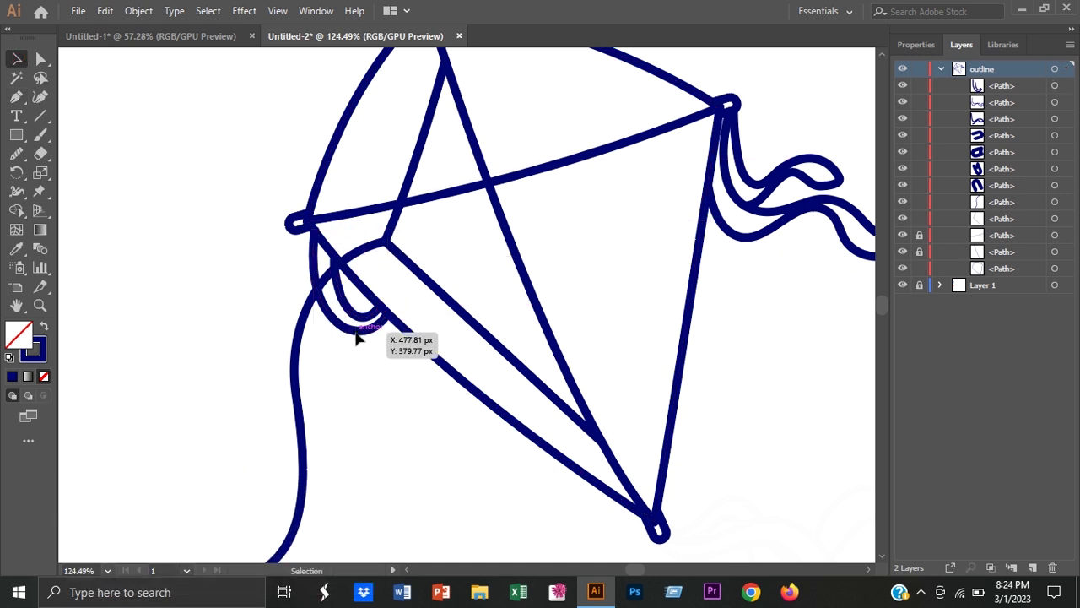
left_click_drag(352, 310, 376, 282)
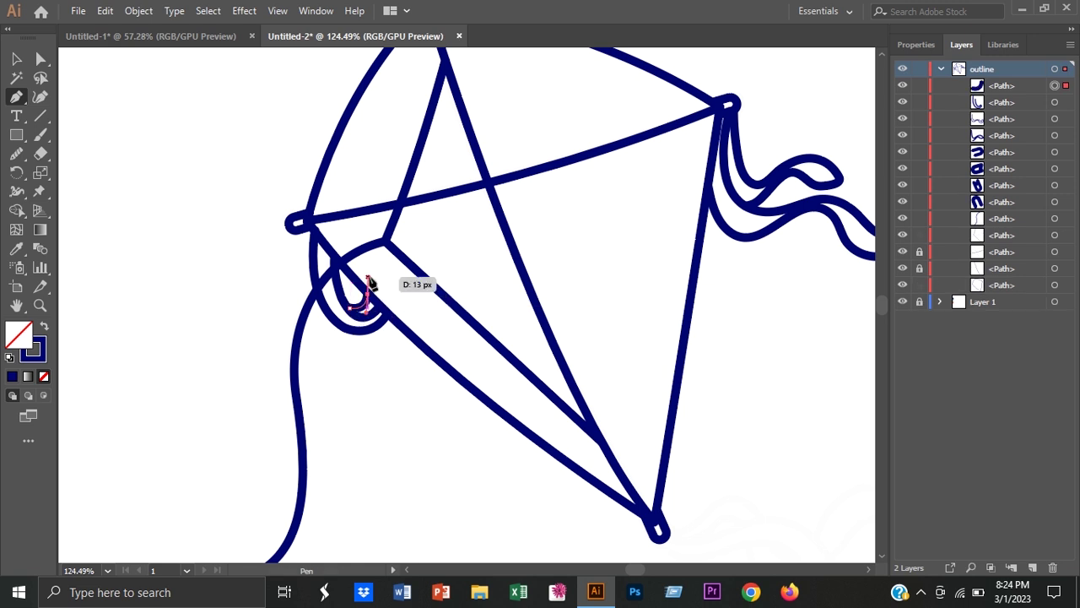
scroll(364, 287, "down", 5)
scroll(278, 408, "right", 5)
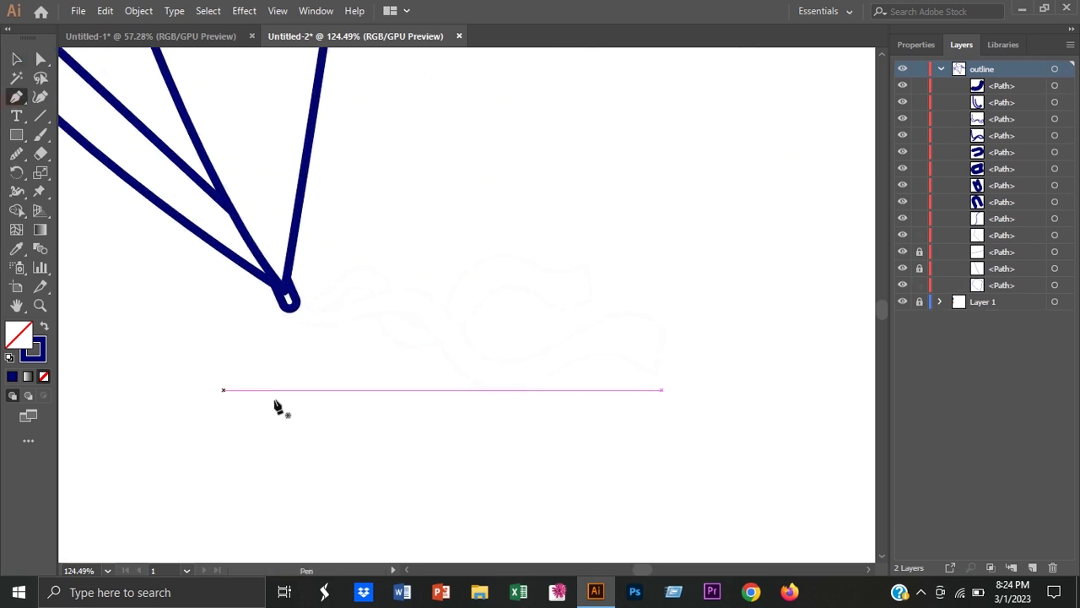
Pen-draw a closed wavy ribbon from the kite's bottom tip and smooth its curves
left_click(295, 302)
left_click_drag(472, 346, 521, 413)
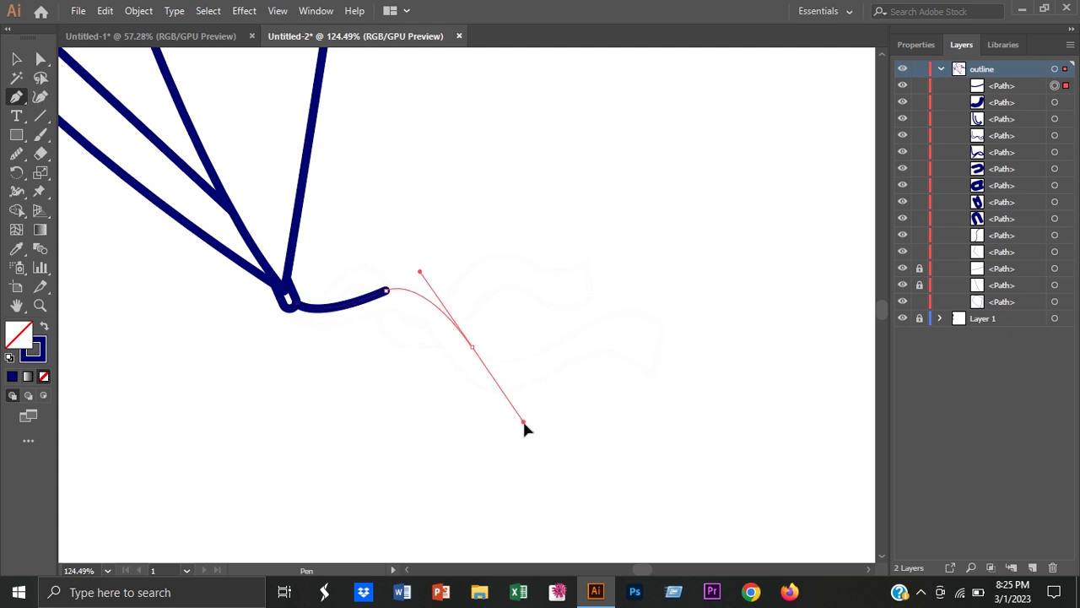
left_click_drag(579, 330, 664, 285)
left_click(662, 325)
left_click_drag(652, 373, 562, 369)
left_click_drag(444, 349, 405, 279)
left_click_drag(354, 319, 294, 349)
left_click(287, 297)
key("v")
left_click(15, 155)
key("v")
left_click(124, 268)
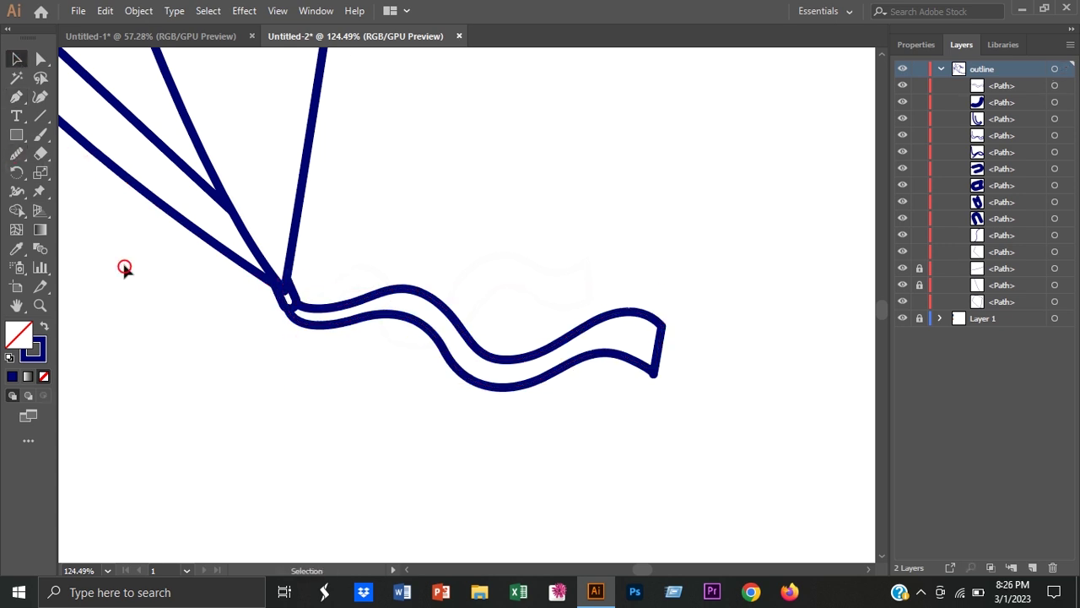
Draw a second closed wavy ribbon from the bottom tip that crosses the first, and smooth it
left_click(295, 294)
left_click_drag(402, 315, 416, 373)
left_click_drag(461, 278, 497, 198)
left_click_drag(542, 270, 598, 309)
left_click_drag(586, 262, 615, 244)
mouse_move(589, 297)
left_mouse_down()
mouse_move(567, 316)
mouse_move(540, 301)
left_mouse_up()
mouse_move(475, 309)
left_mouse_down()
mouse_move(446, 357)
mouse_move(418, 355)
mouse_move(386, 313)
left_mouse_up()
left_click_drag(297, 297, 300, 304)
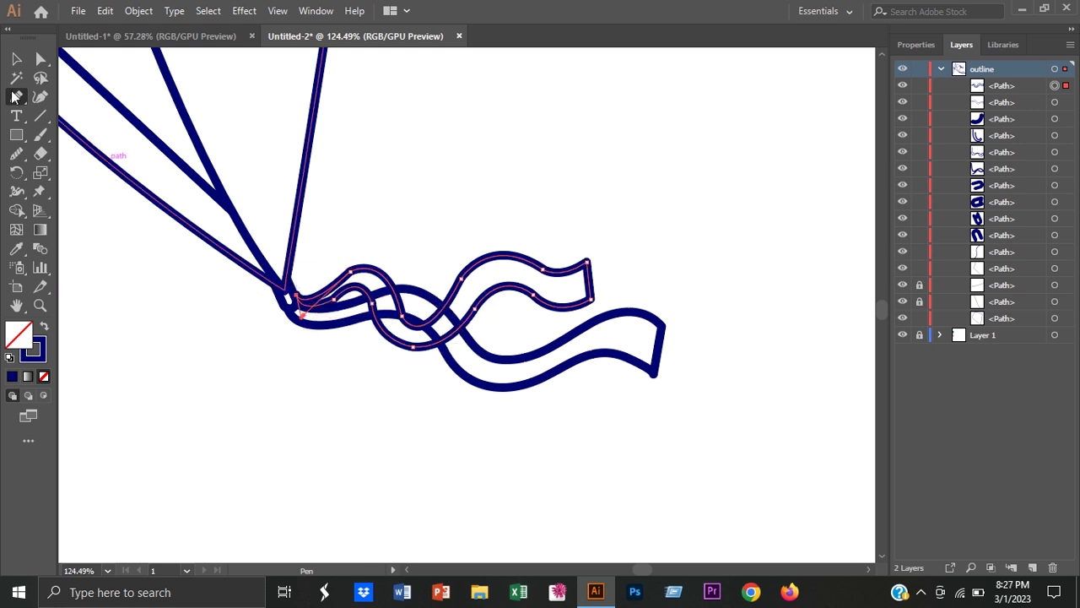
left_click(16, 154)
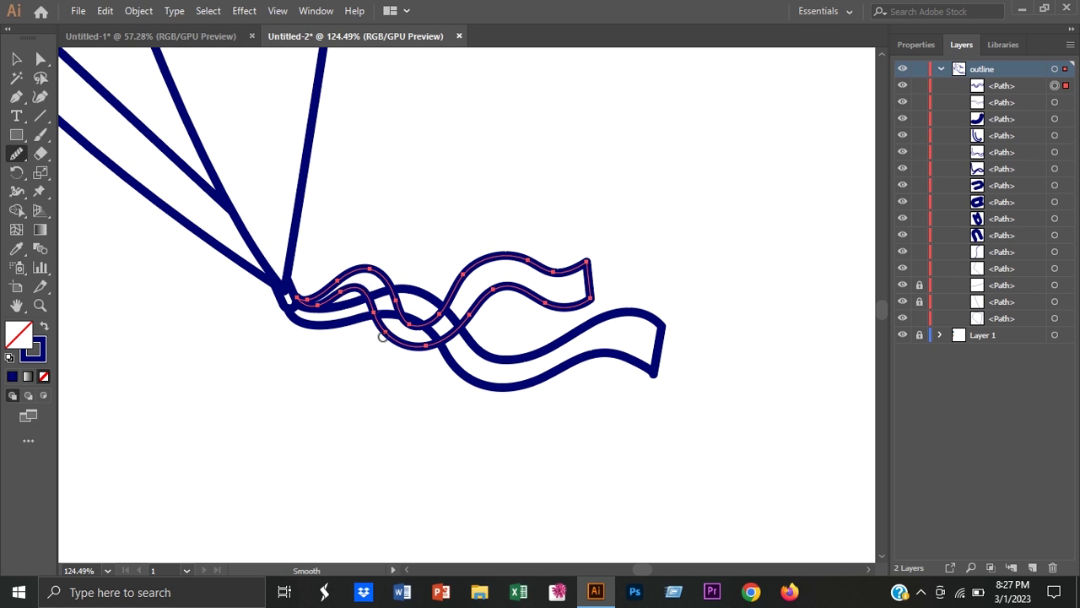
Merge the overlapping ribbon crossings with Shape Builder and fit the kite in view
left_click_drag(396, 200, 650, 417)
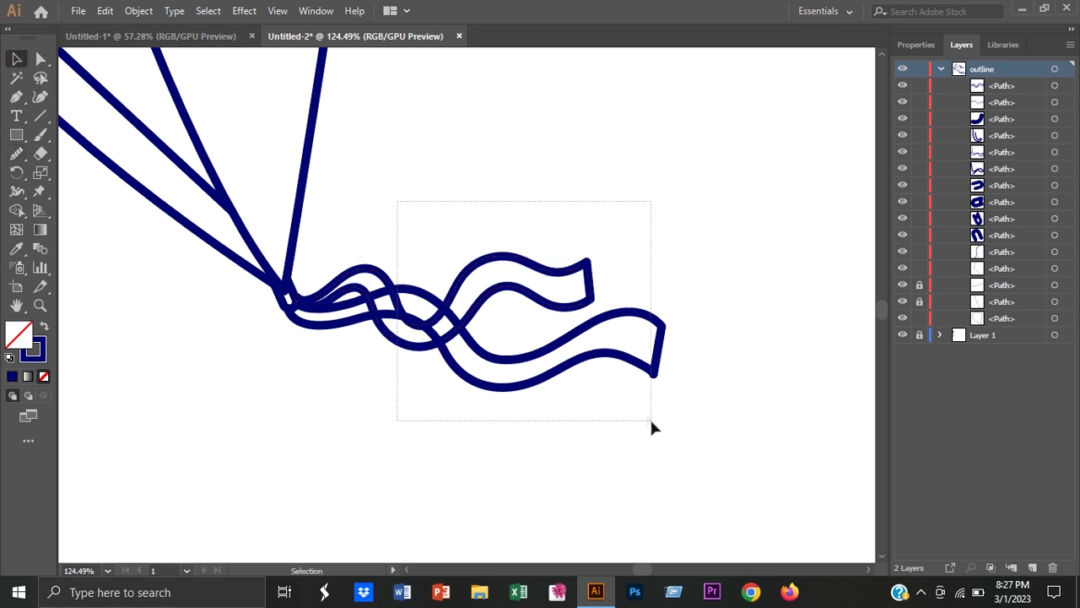
key("v")
key("shift+m")
left_click(360, 312)
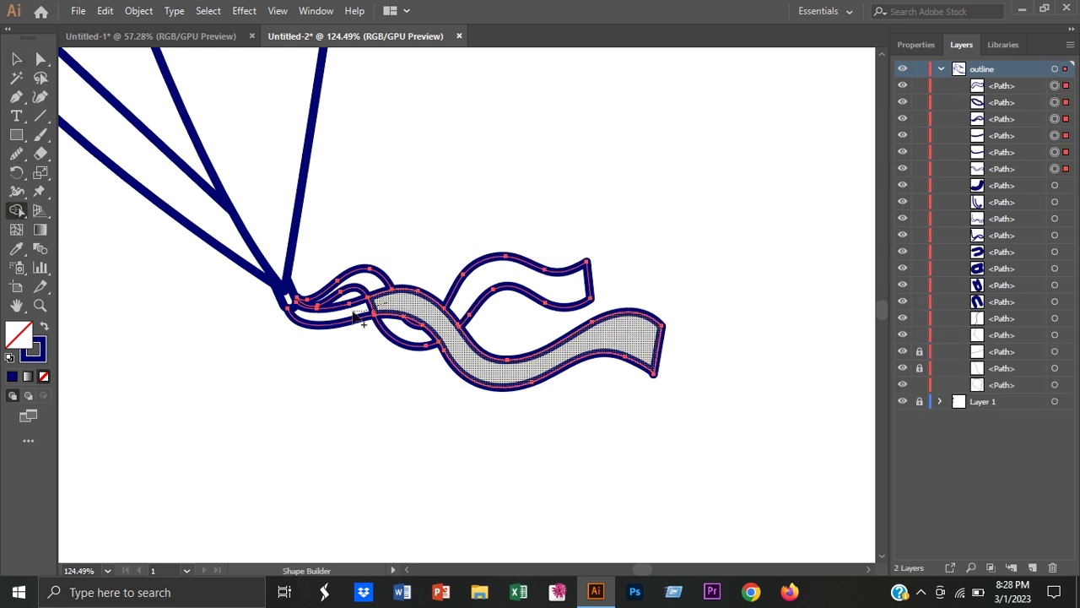
left_click(16, 59)
left_click(140, 230)
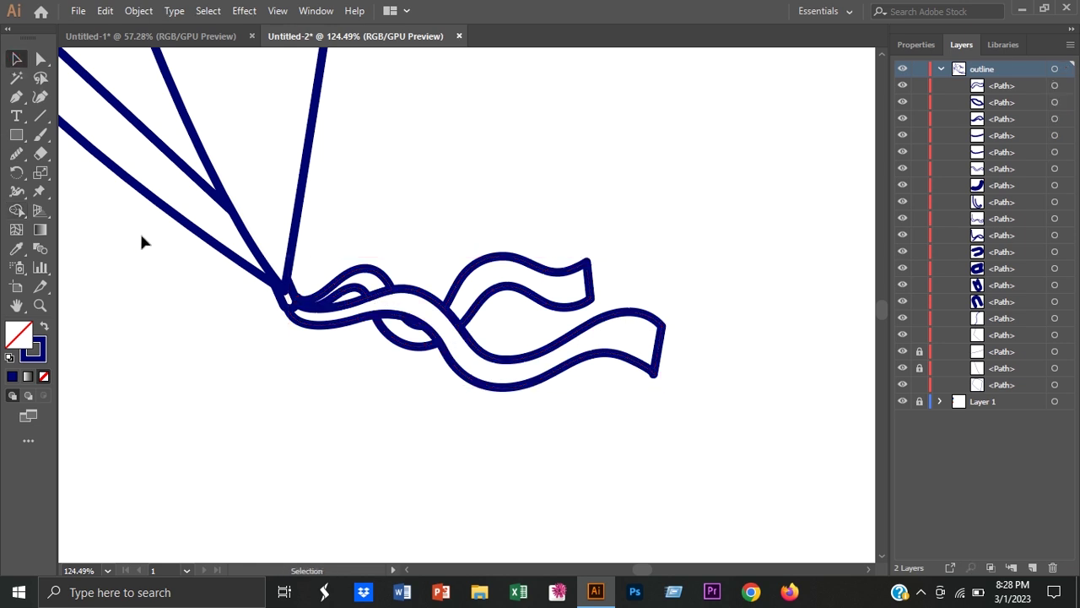
key("ctrl+0")
left_click_drag(535, 313, 562, 329)
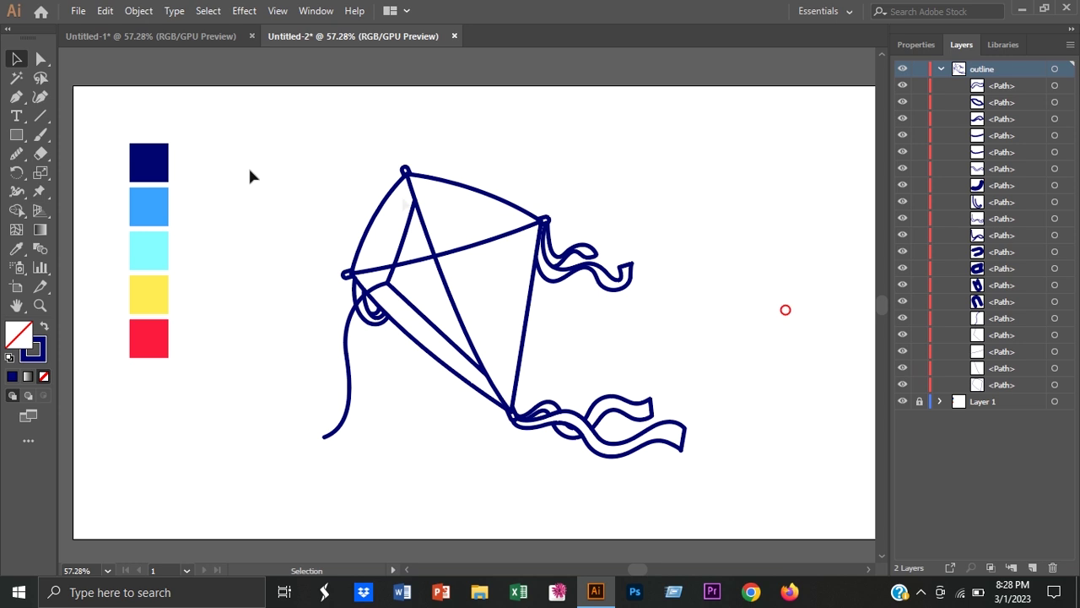
Group all the kite outline paths together
left_click_drag(684, 466, 685, 467)
right_click(732, 469)
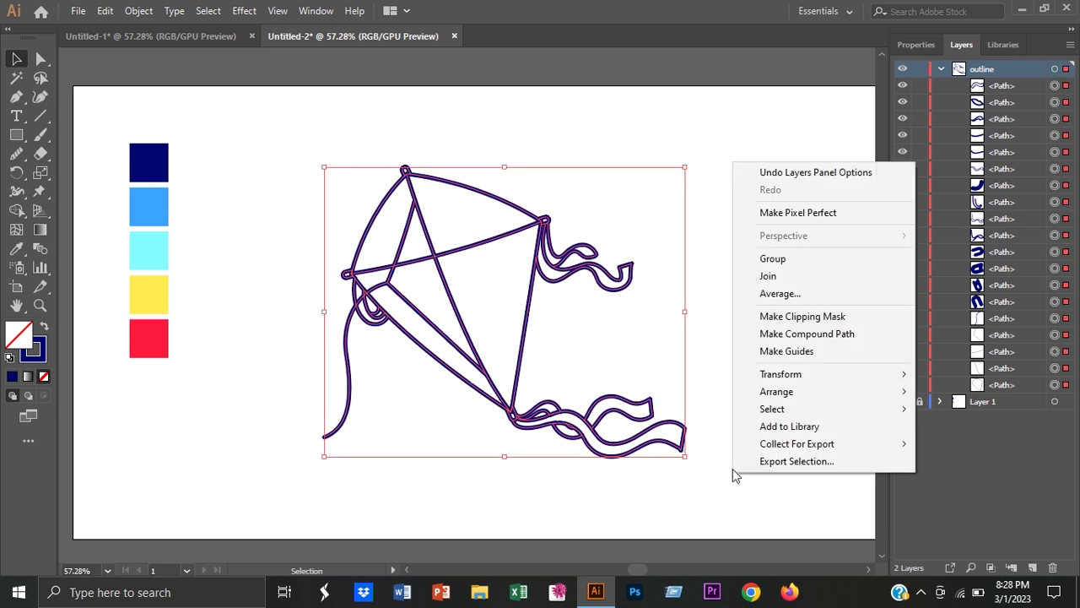
left_click(793, 260)
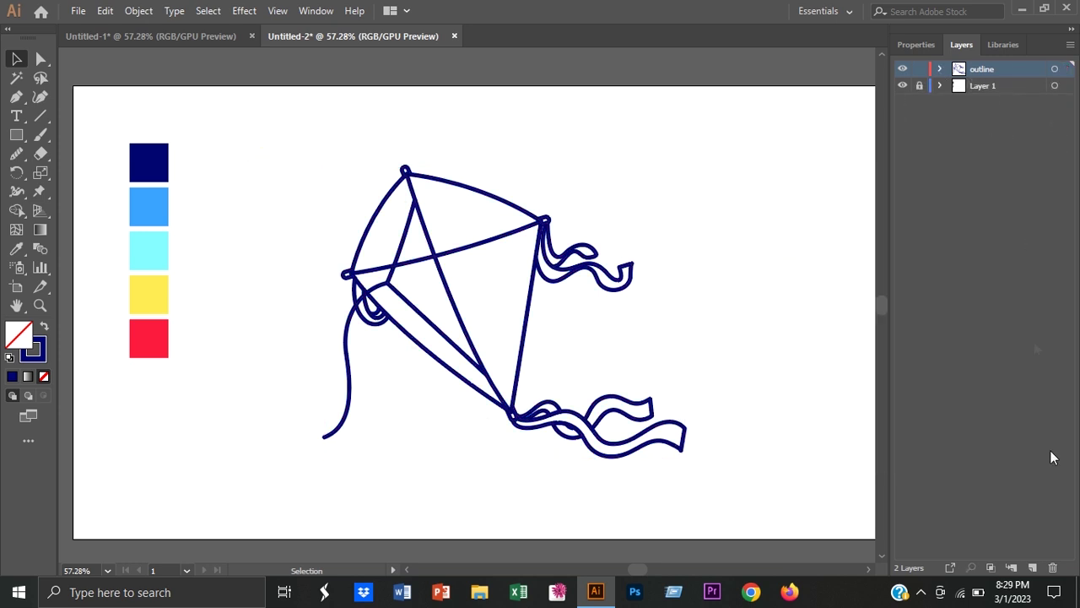
Place the new color layer beneath the locked outline layer
left_click_drag(1011, 71, 976, 88)
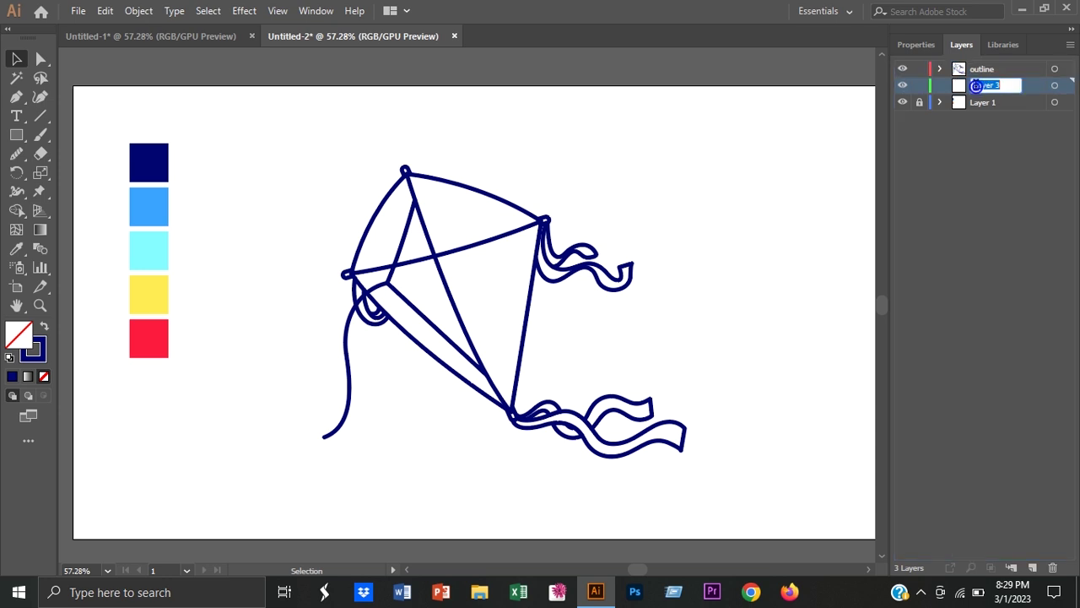
left_click(929, 44)
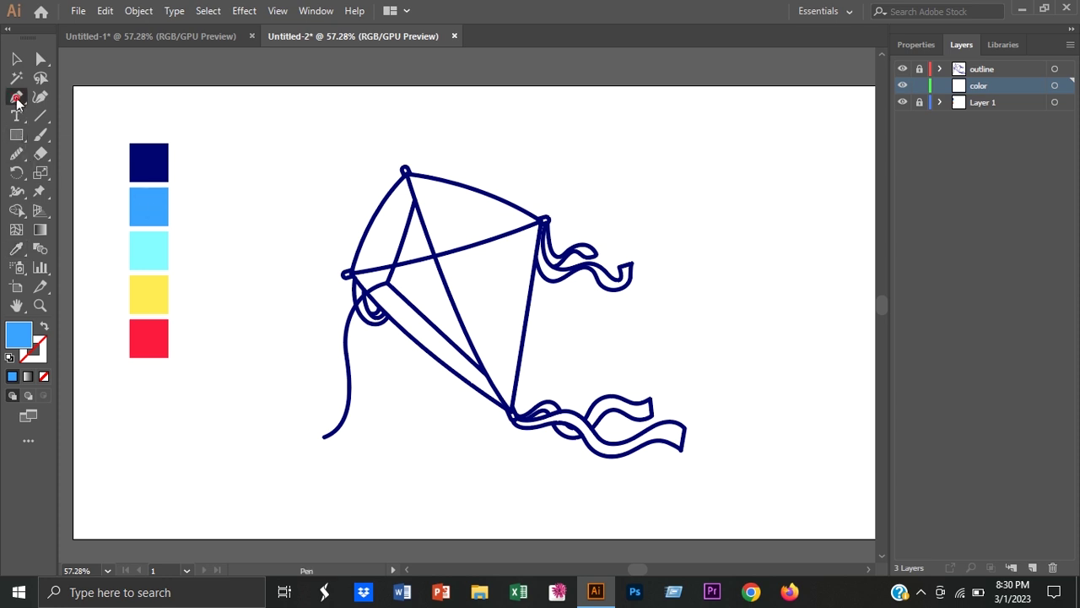
scroll(532, 311, "up", 3)
Draw light-blue fill triangles over the kite's upper-left and lower-right panels
left_click(221, 323)
left_click_drag(302, 173, 364, 112)
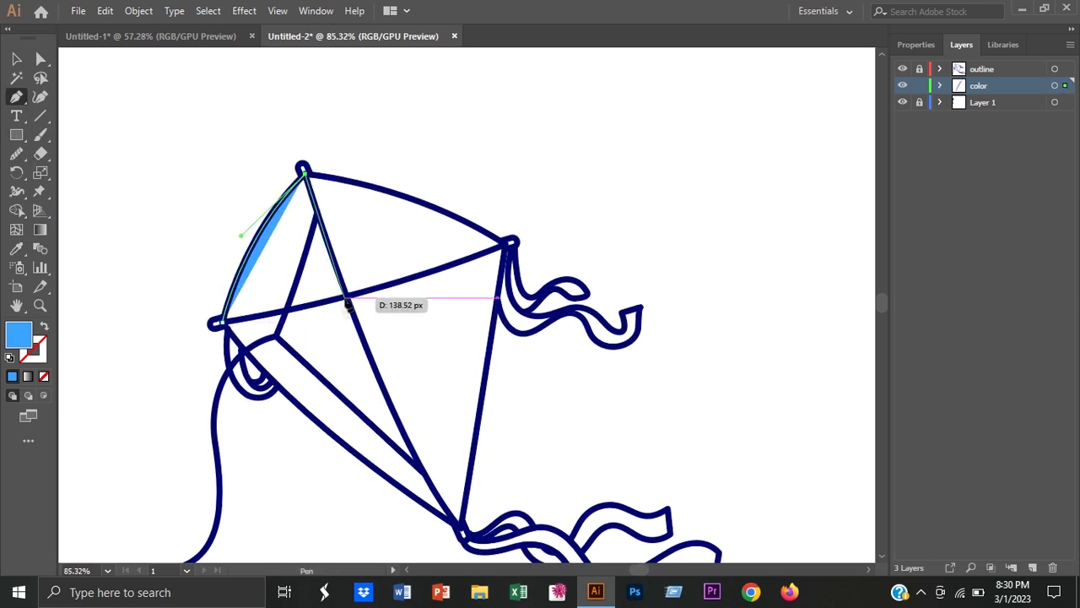
left_click(346, 297)
left_click(221, 324)
left_click(346, 297)
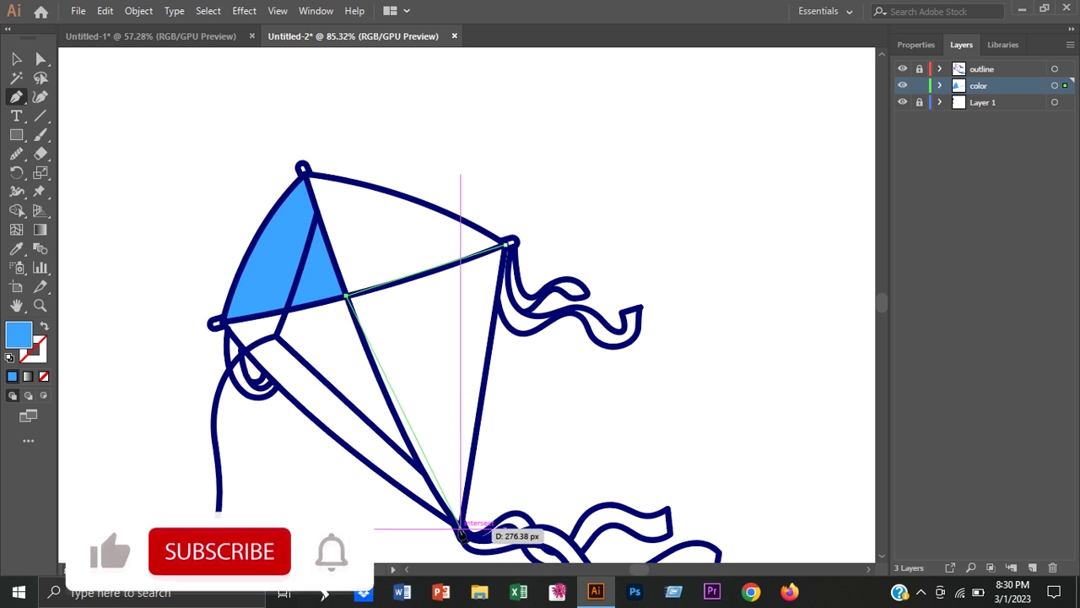
left_click_drag(460, 527, 500, 563)
left_click(510, 214)
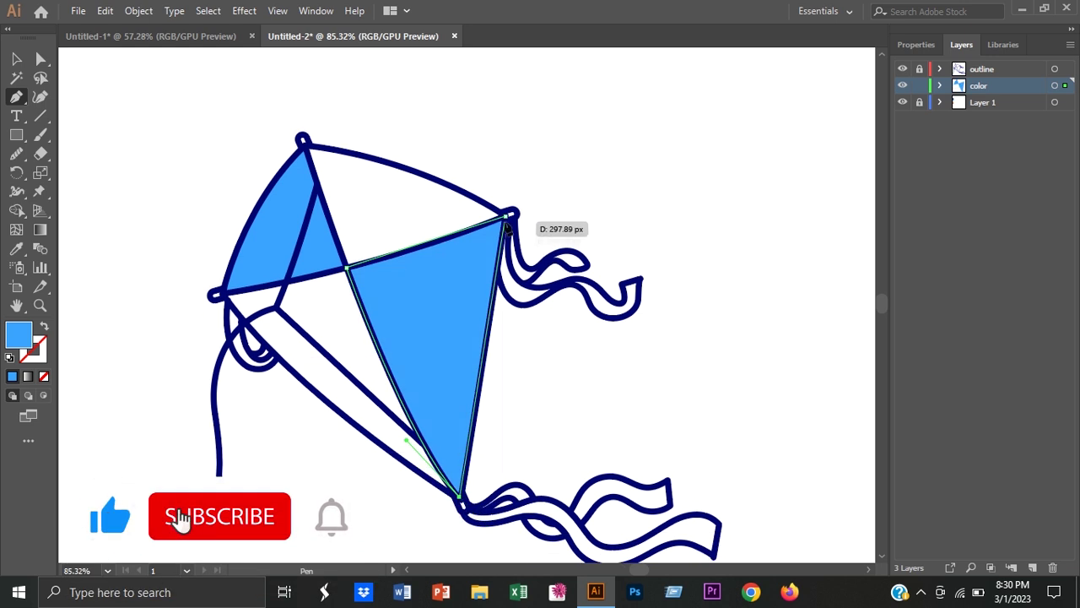
left_click(143, 156, "ctrl")
Sample the yellow swatch and fill the kite's top triangle panel with yellow
scroll(144, 156, "down", 2)
left_click(96, 306)
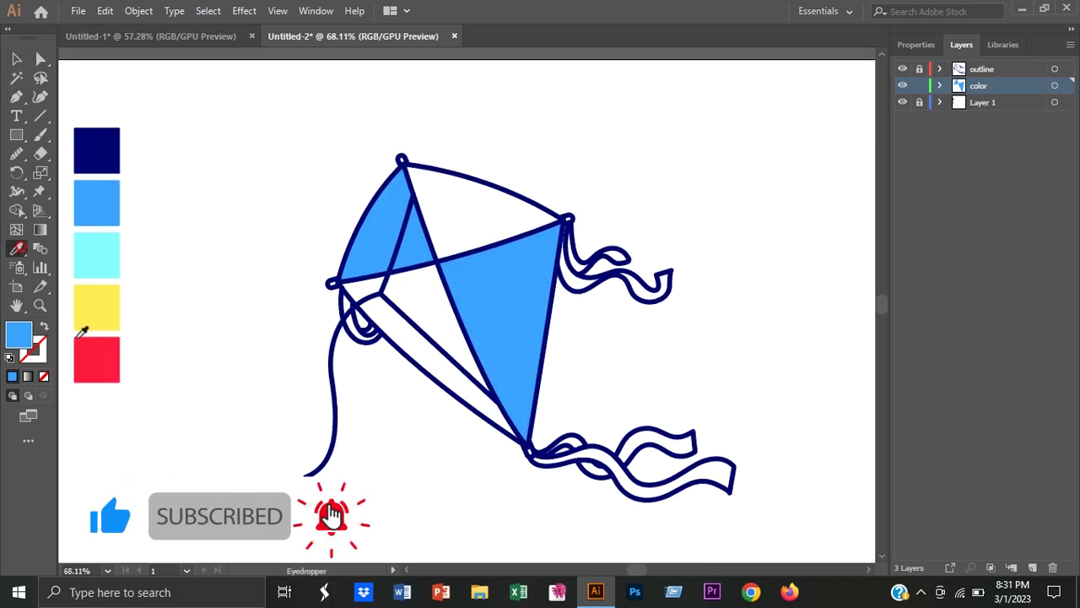
key("p")
scroll(338, 254, "up", 2)
left_click(353, 167)
left_click_drag(556, 238, 659, 295)
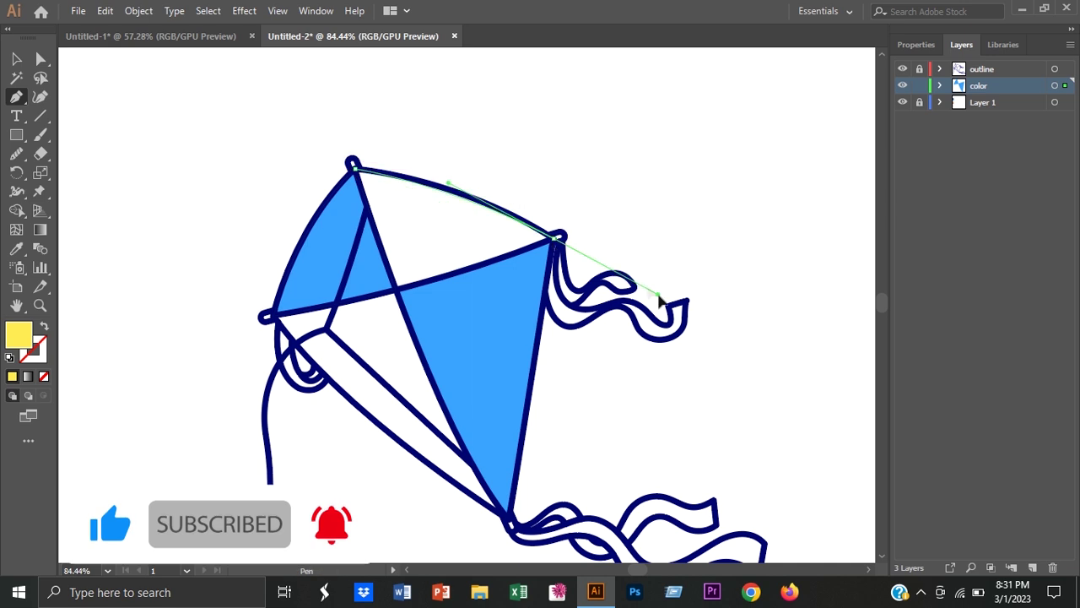
left_click(395, 289)
left_click(353, 167)
key("v")
left_click(163, 138)
Draw the yellow lower-left fill shape from the left corner through the centre to the bottom tip
scroll(163, 137, "down", 1)
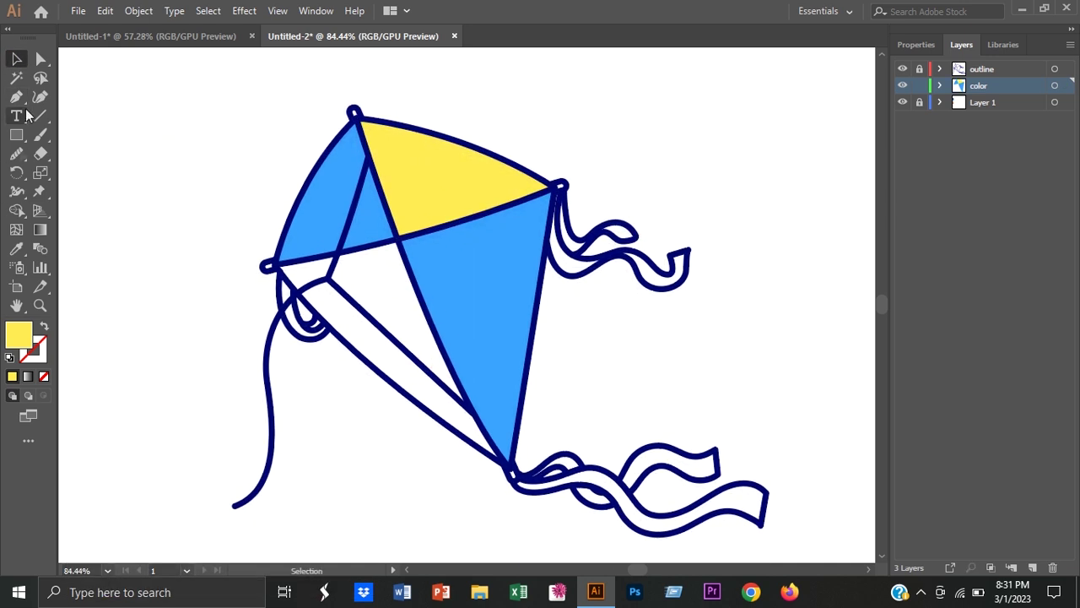
left_click(268, 266)
left_click(397, 241)
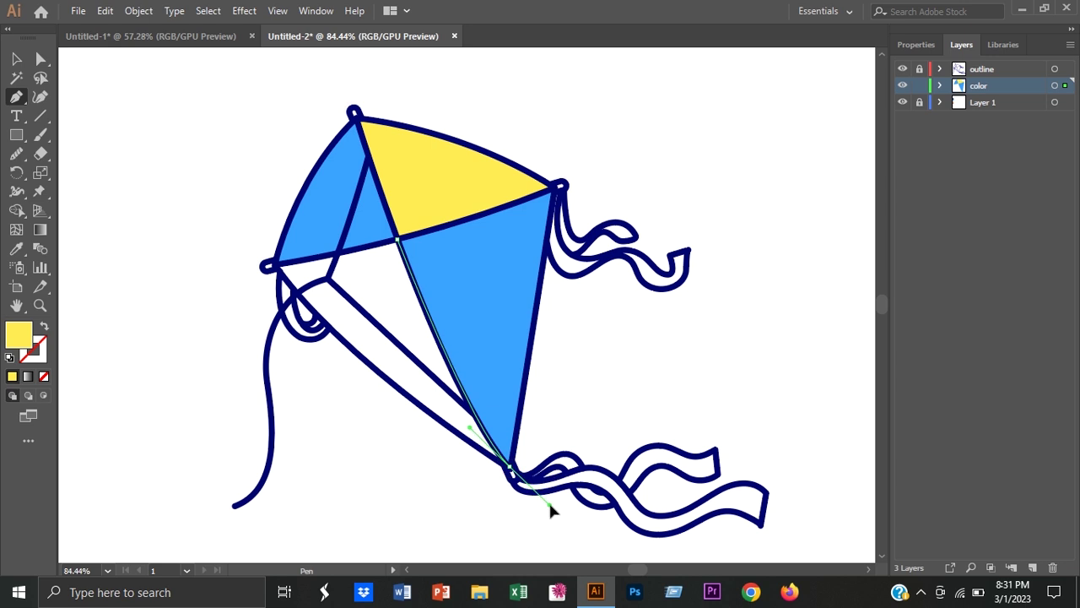
left_click(508, 464)
left_click(212, 173, "ctrl")
mouse_move(344, 104)
left_mouse_down()
mouse_move(445, 194)
mouse_move(467, 301)
left_mouse_up()
scroll(399, 238, "down", 5)
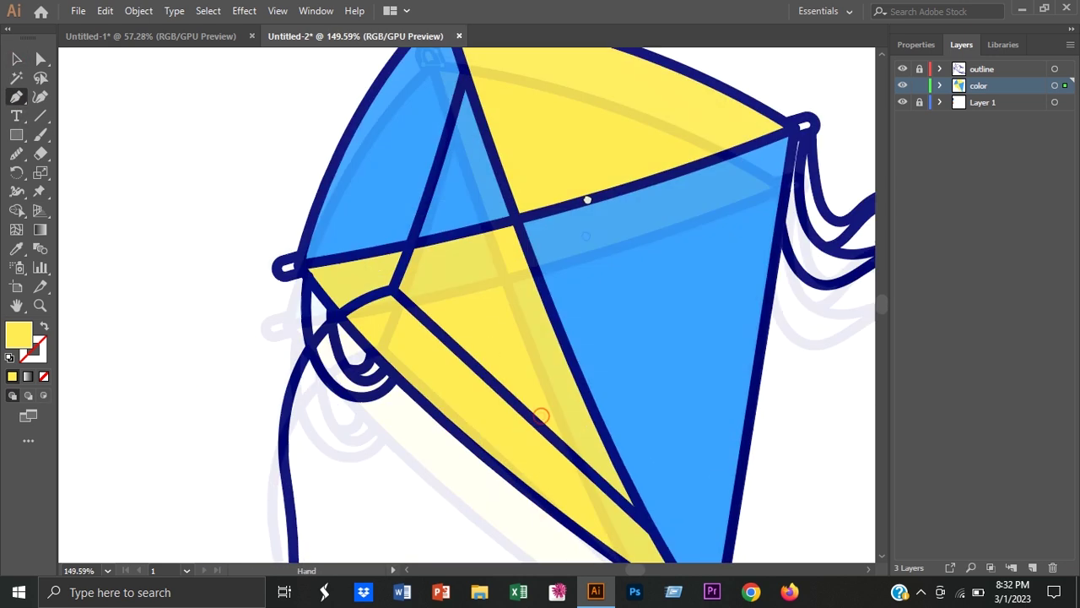
scroll(278, 287, "right", 5)
scroll(278, 287, "up", 2)
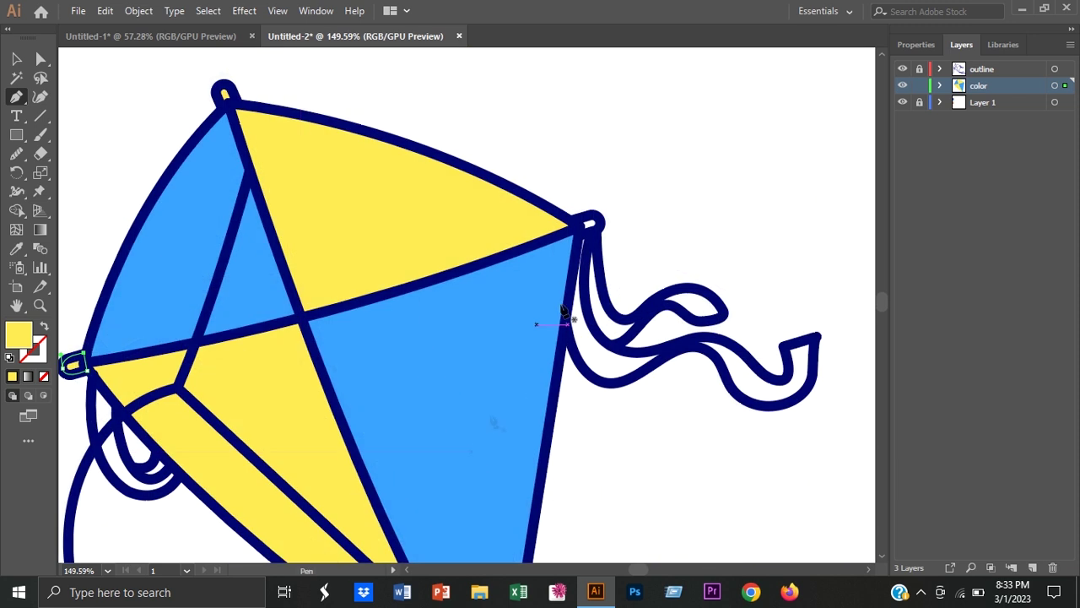
left_click_drag(533, 405, 522, 129)
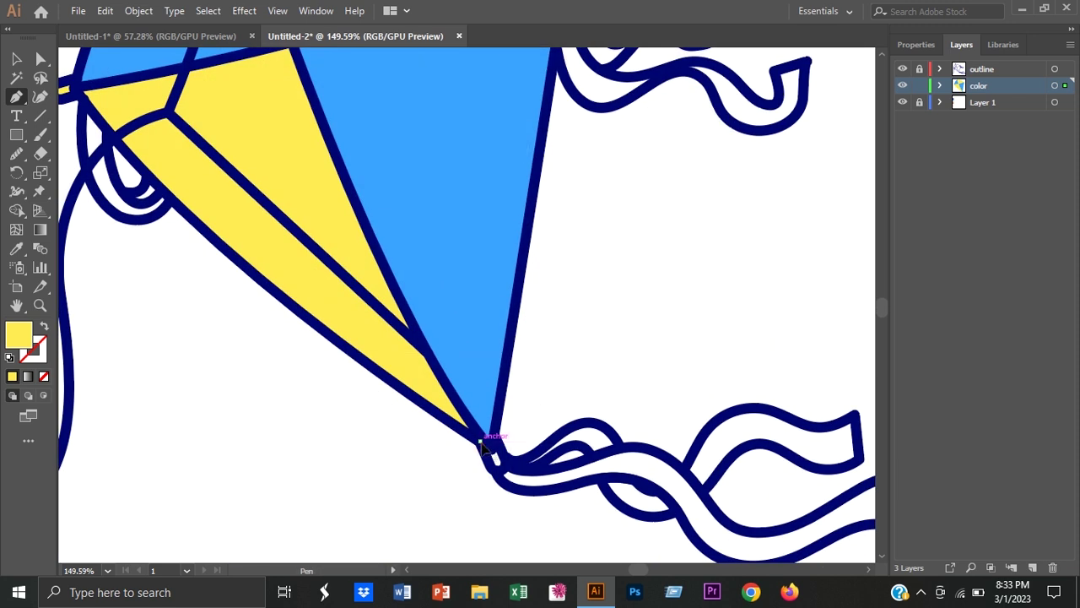
scroll(493, 455, "down", 2)
key("v")
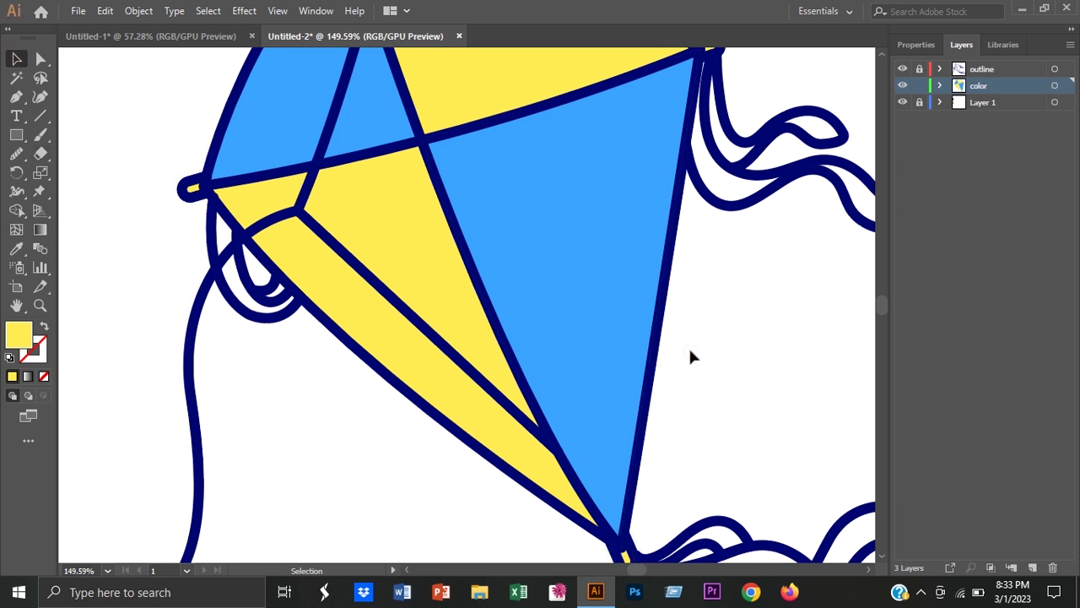
scroll(687, 354, "down", 2)
key("i")
left_click(401, 427)
Trace the first lower streamer as a closed blue-filled shape
left_click_drag(530, 456, 573, 505)
mouse_move(679, 445)
left_mouse_down()
mouse_move(655, 482)
mouse_move(607, 477)
left_mouse_up()
left_click_drag(521, 493, 494, 460)
mouse_move(464, 420)
left_mouse_down()
mouse_move(443, 441)
mouse_move(395, 435)
left_mouse_up()
key("v")
left_click(637, 307)
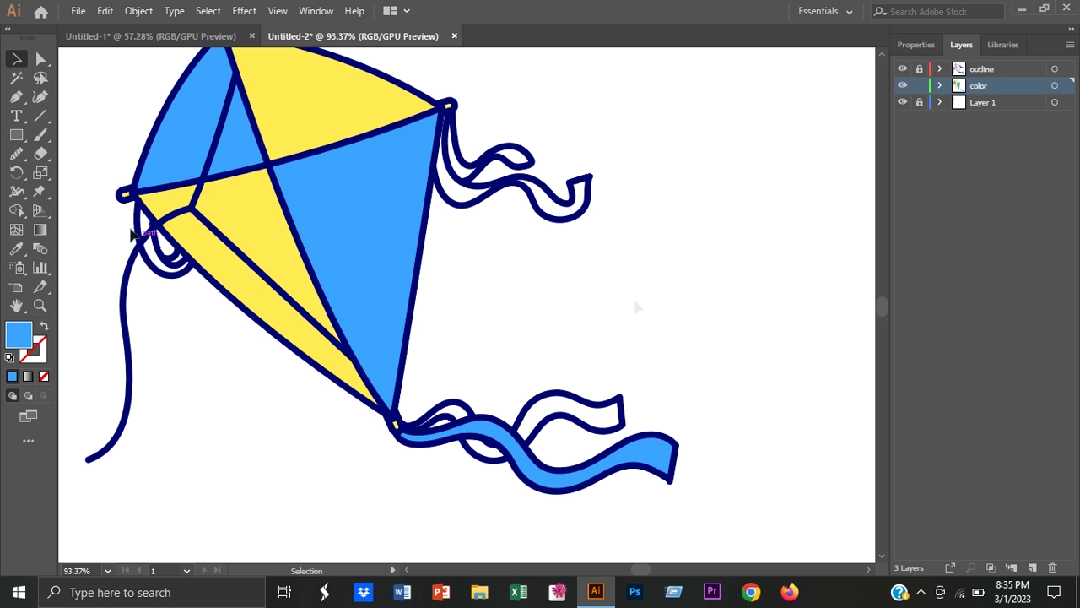
Trace the second lower streamer as a closed yellow-filled shape
left_click_drag(451, 396, 489, 449)
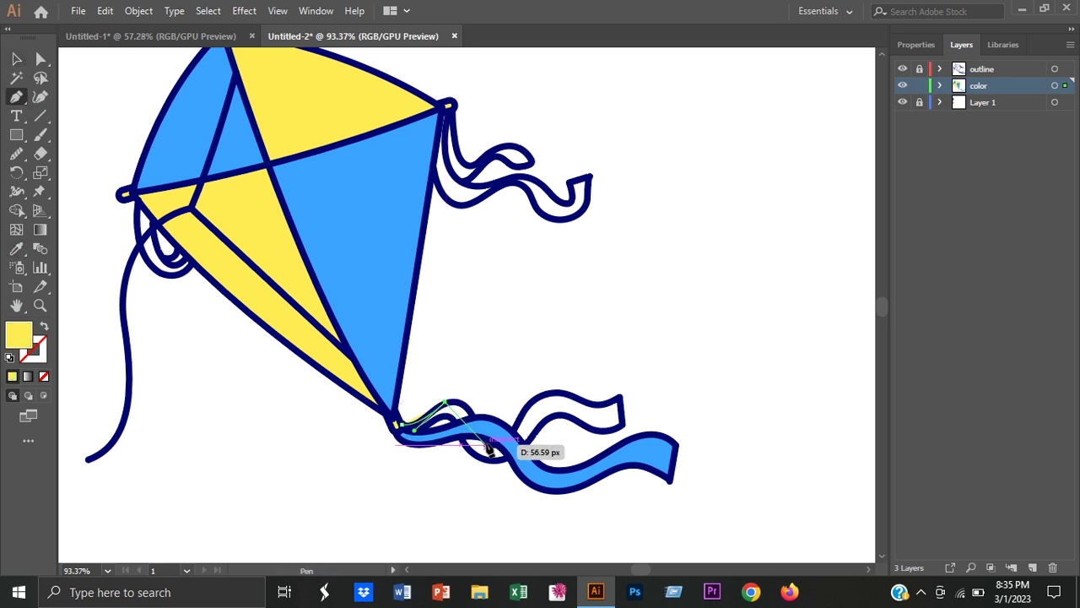
mouse_move(617, 426)
left_mouse_down()
mouse_move(618, 403)
mouse_move(624, 426)
left_mouse_up()
left_click_drag(530, 439, 495, 458)
left_click_drag(449, 420, 426, 430)
key("v")
left_click(639, 331)
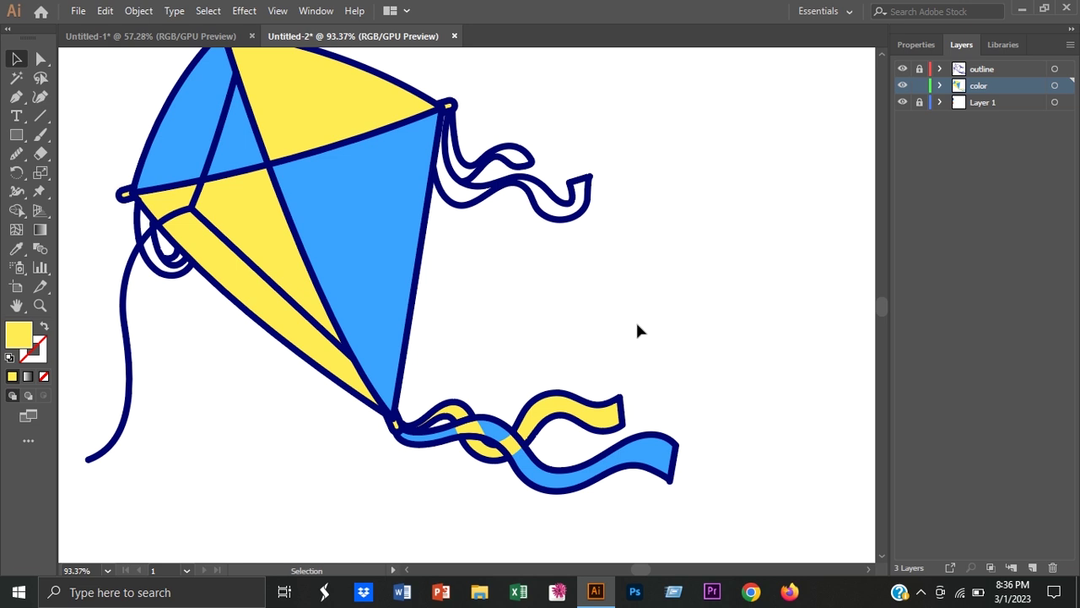
Bring the blue streamer in front of the yellow one
right_click(560, 481)
left_click(792, 403)
left_click(780, 358)
left_click(16, 96)
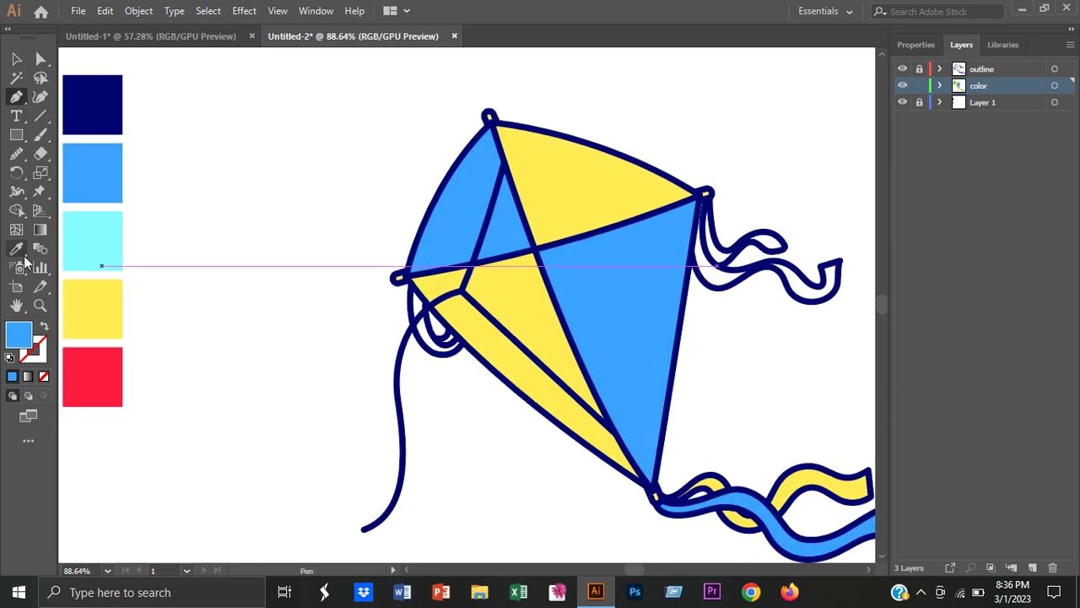
Sample the red swatch and fill the streamers at the kite's right corner with red
left_click(92, 377, "ctrl")
scroll(535, 420, "up", 3)
left_click_drag(518, 234, 513, 240)
left_click(538, 290)
left_click_drag(462, 304, 439, 337)
left_click(445, 321)
left_click(511, 315)
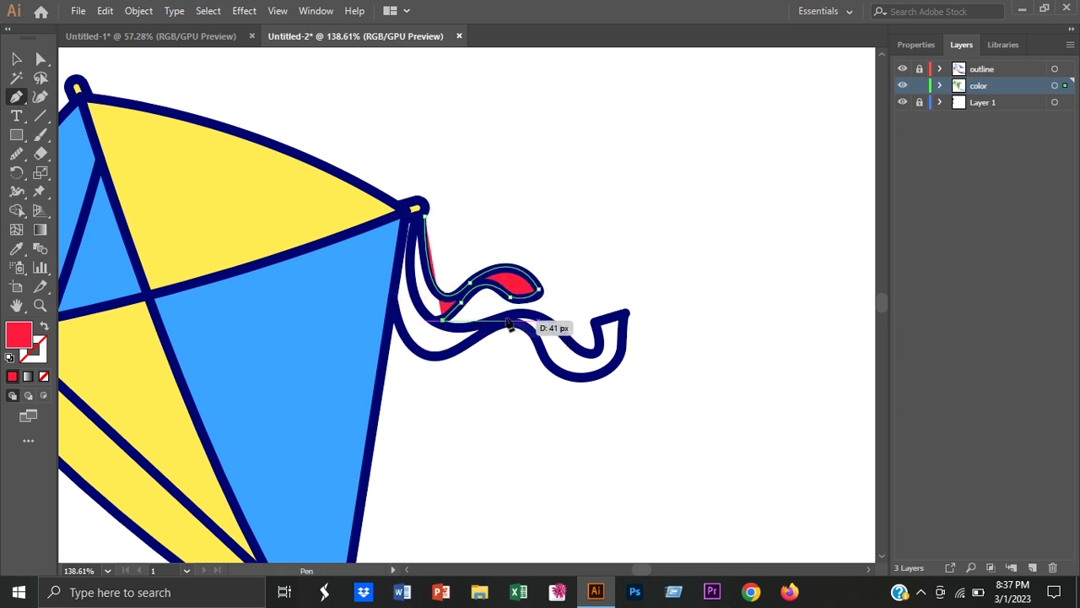
left_click(565, 338)
mouse_move(597, 346)
left_mouse_down()
mouse_move(597, 333)
mouse_move(571, 386)
mouse_move(590, 379)
left_mouse_up()
left_click(468, 338)
left_click_drag(441, 356, 485, 358)
left_click_drag(393, 295, 393, 291)
left_click(489, 207, "ctrl")
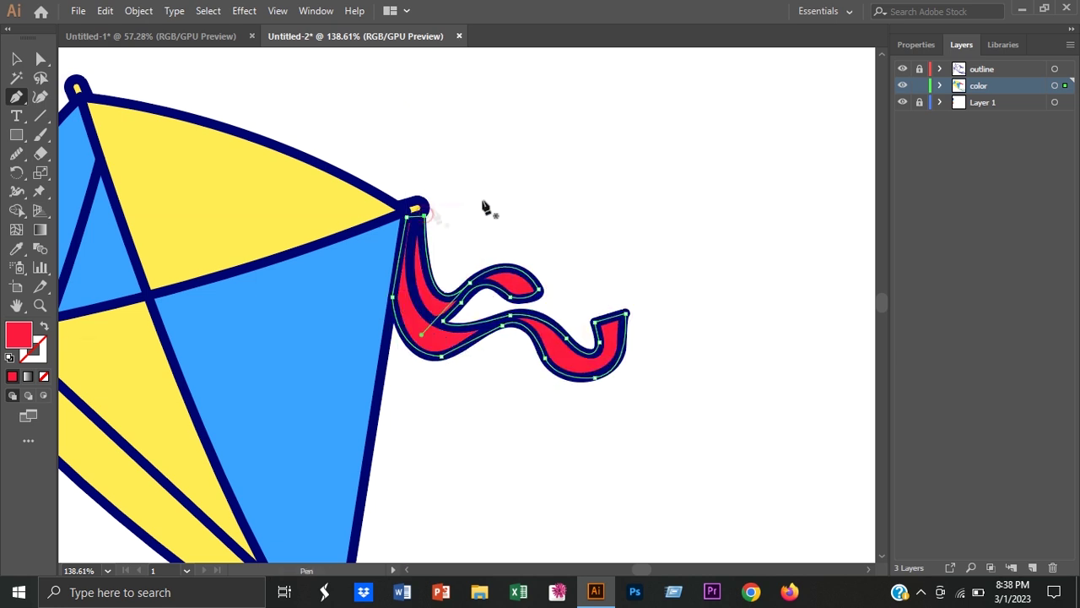
Fill the small curl at the kite's left corner with red and fit the kite in view
scroll(489, 207, "left", 5)
scroll(422, 312, "down", 2)
mouse_move(335, 378)
left_mouse_down()
mouse_move(345, 357)
mouse_move(315, 295)
left_mouse_up()
left_click(383, 361)
left_click(344, 355)
key("v")
left_click(134, 235)
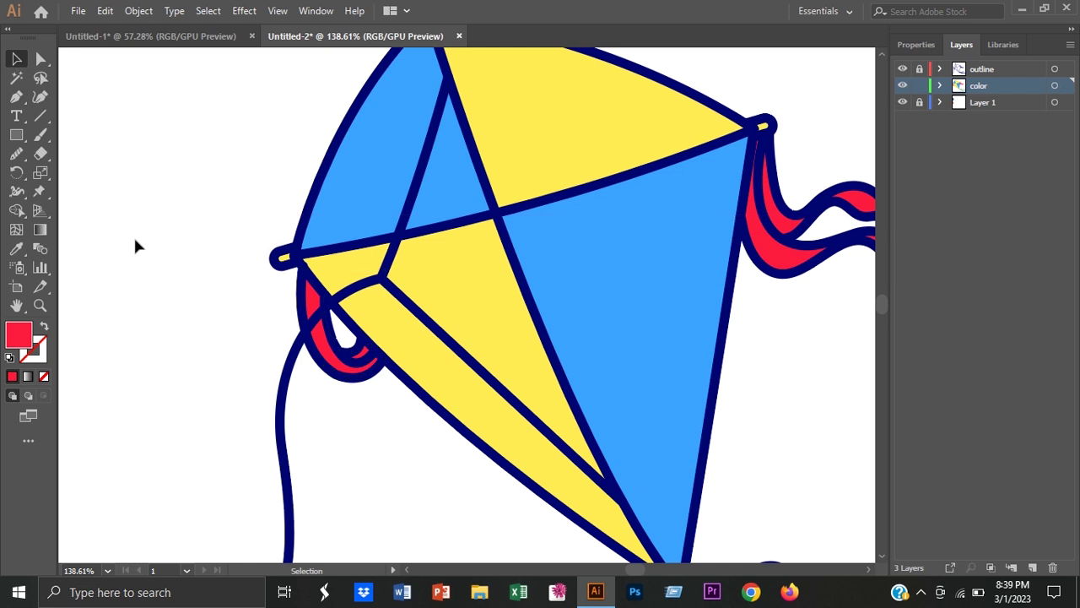
key("ctrl+0")
Draw a navy shadow shape along the kite's right edge and make it mostly transparent
key("i")
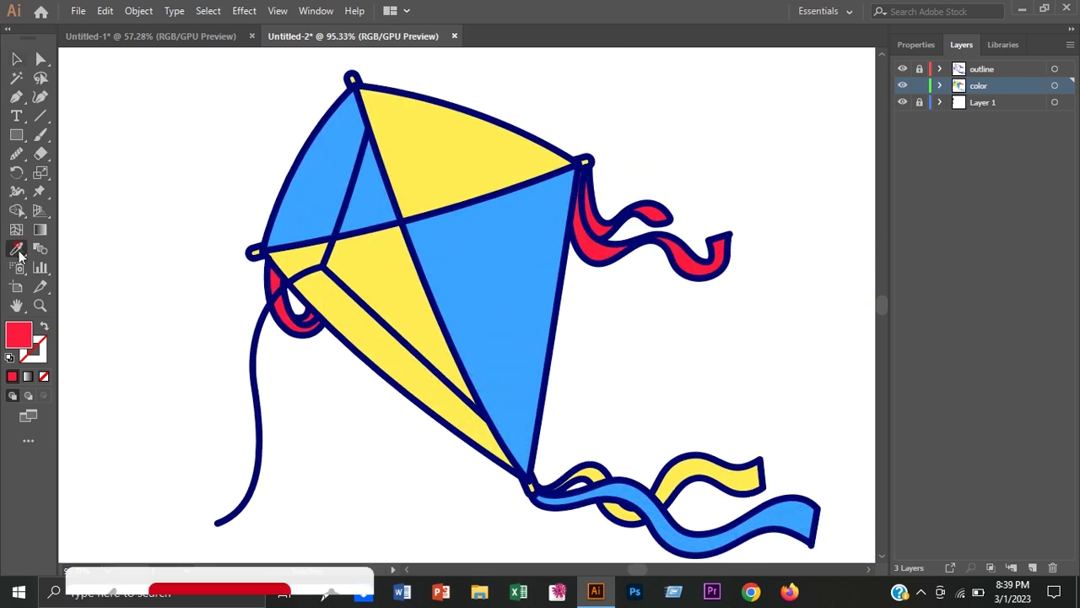
left_click(544, 388)
key("p")
left_click(355, 87)
left_click(557, 169)
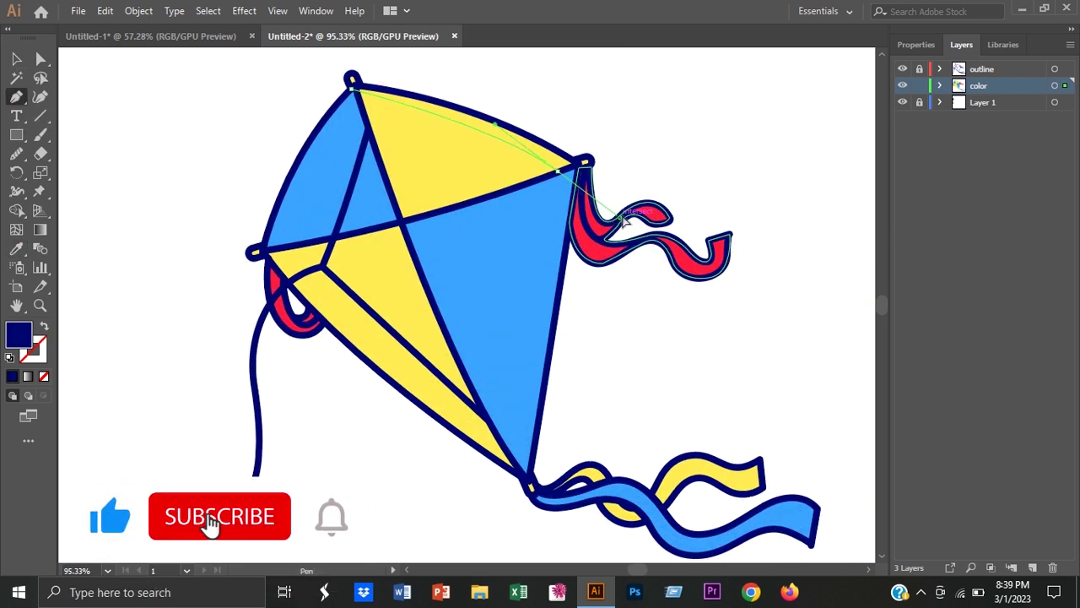
left_click(525, 479)
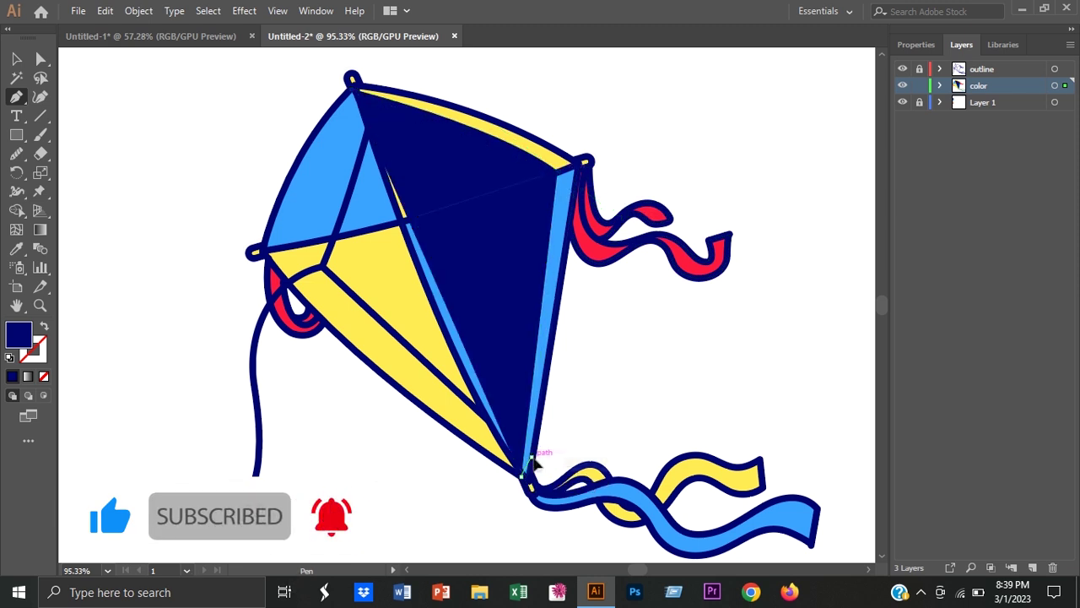
left_click(579, 164)
left_click_drag(352, 85, 218, 91)
key("v")
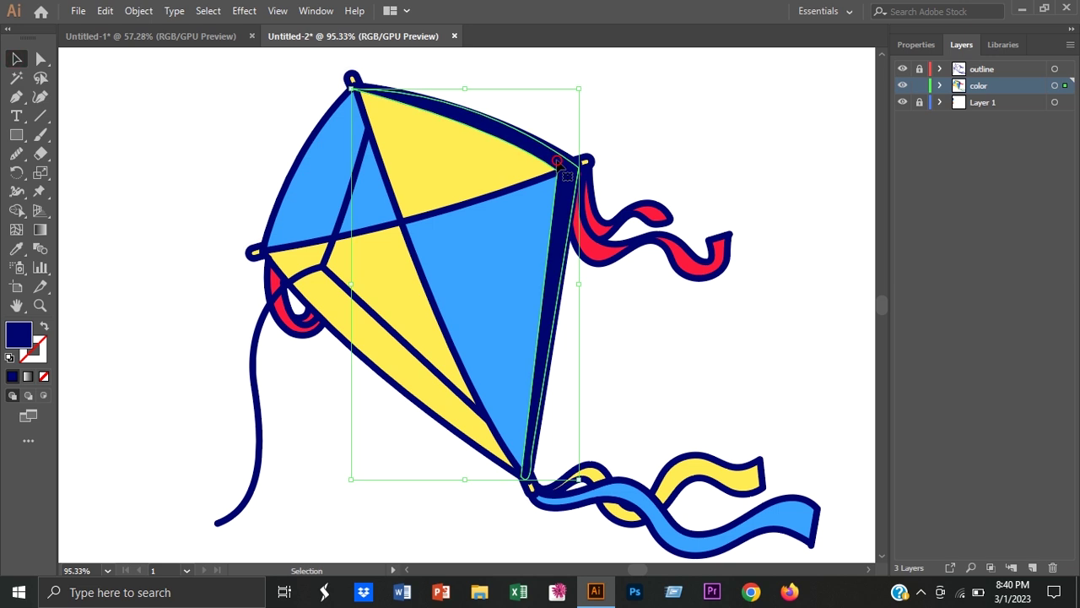
left_click(907, 43)
left_click(993, 264)
left_click_drag(999, 287, 952, 288)
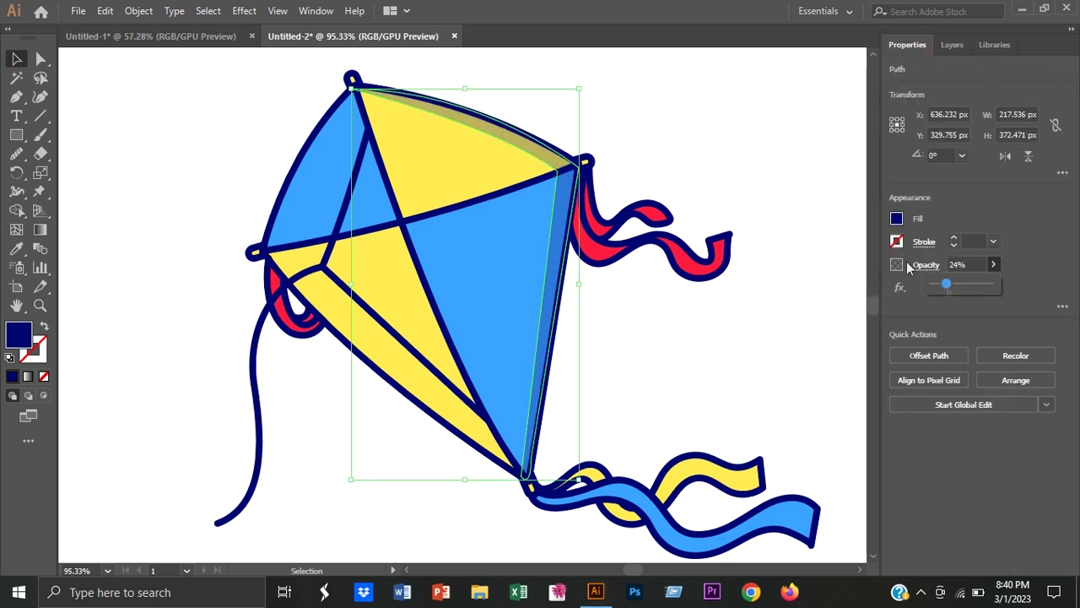
left_click(784, 204)
Draw a highlight strip along the kite's left edge and fill it light cream
left_click(16, 248)
key("p")
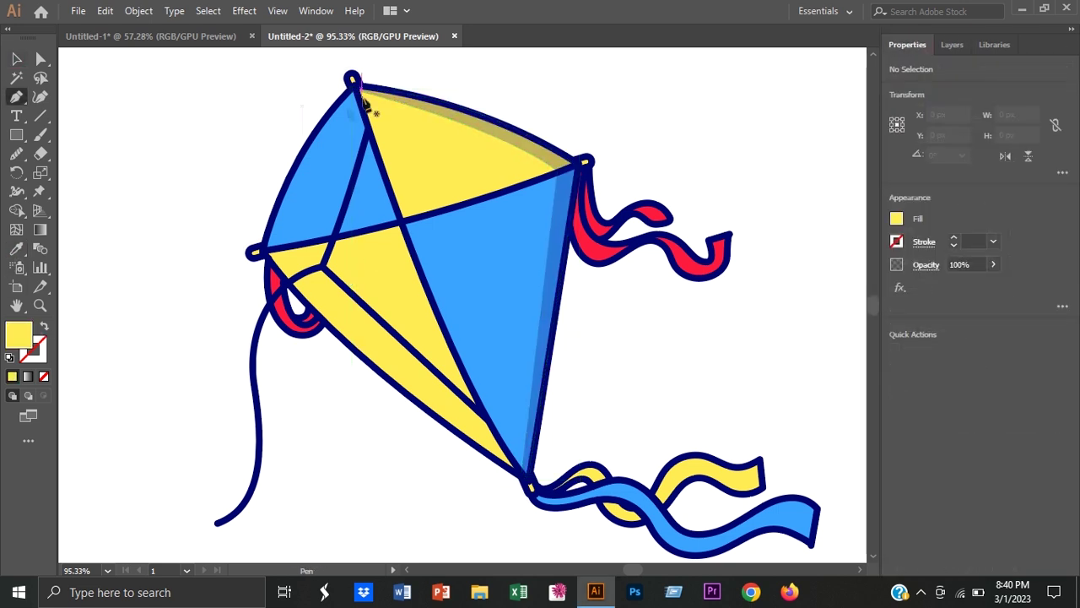
left_click(354, 87)
left_click(271, 249)
left_click(526, 481)
mouse_move(264, 252)
left_mouse_down()
mouse_move(214, 169)
mouse_move(261, 250)
left_mouse_up()
mouse_move(379, 177)
left_mouse_down()
mouse_move(449, 123)
mouse_move(455, 135)
left_mouse_up()
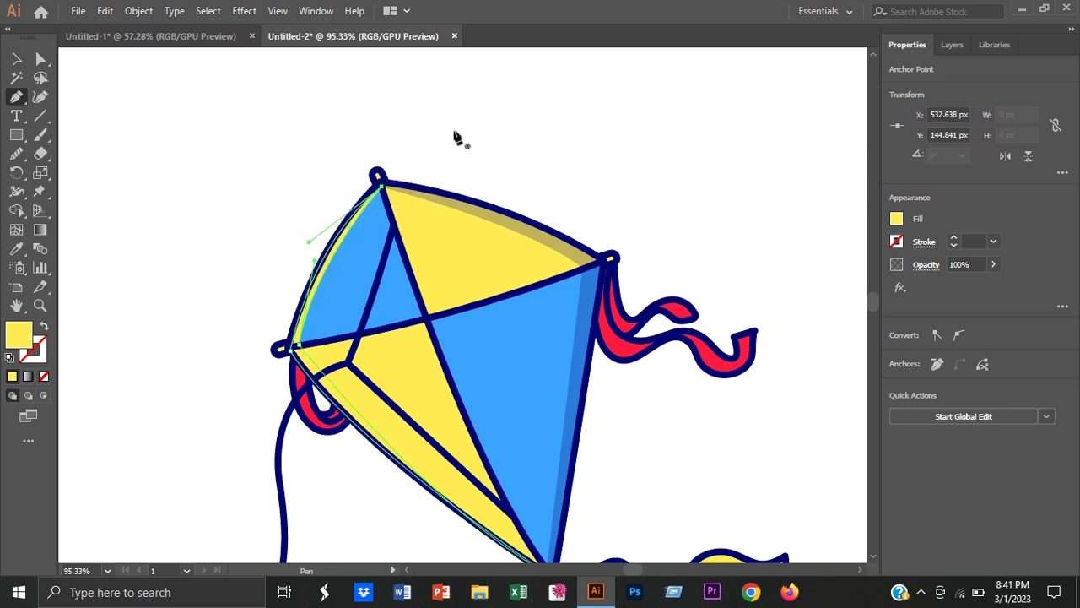
left_click(16, 58)
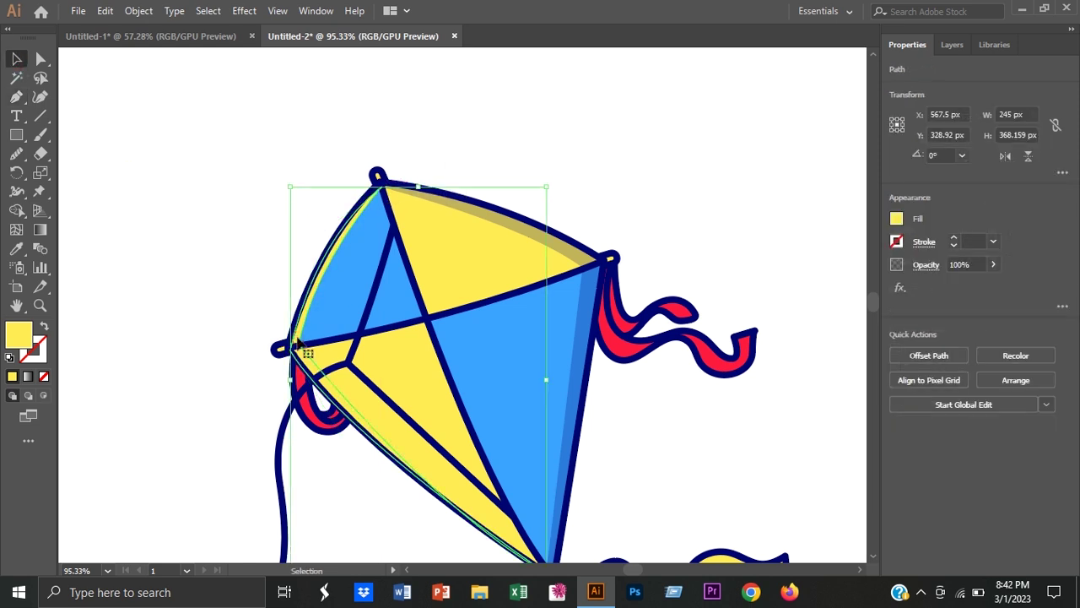
double_click(18, 335)
left_click(787, 199)
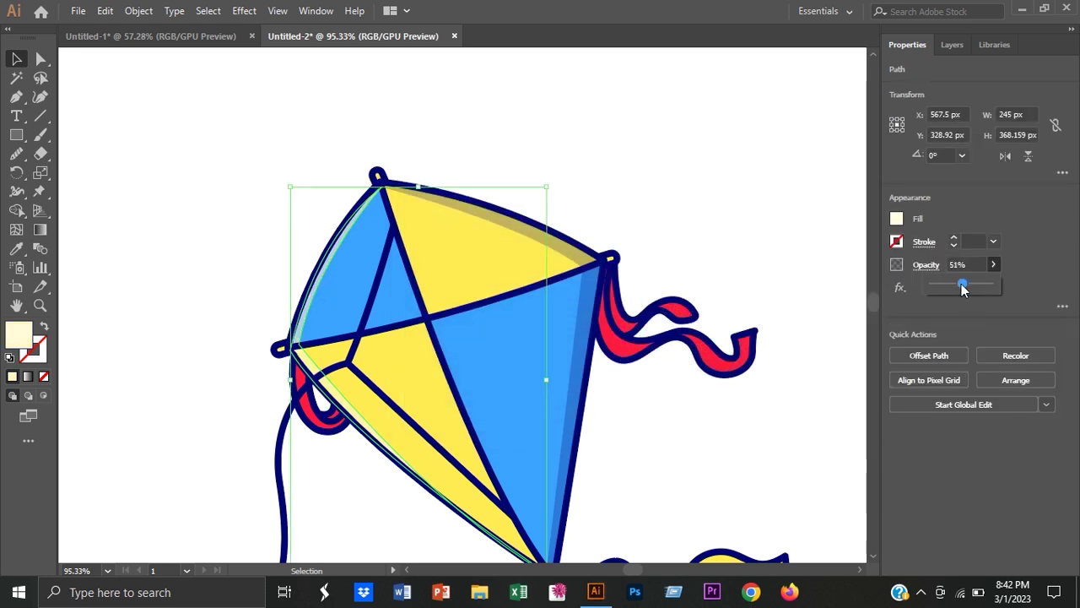
left_click(734, 388)
scroll(635, 418, "down", 5)
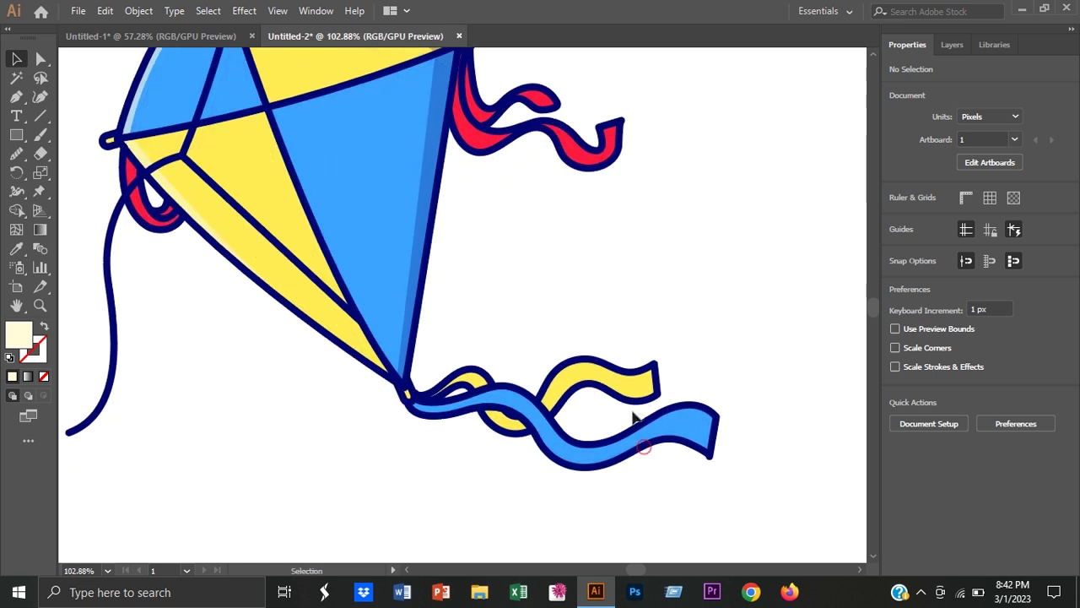
Add a semi-transparent navy shade over the blue ribbon's end, trimmed with Shape Builder
key("i")
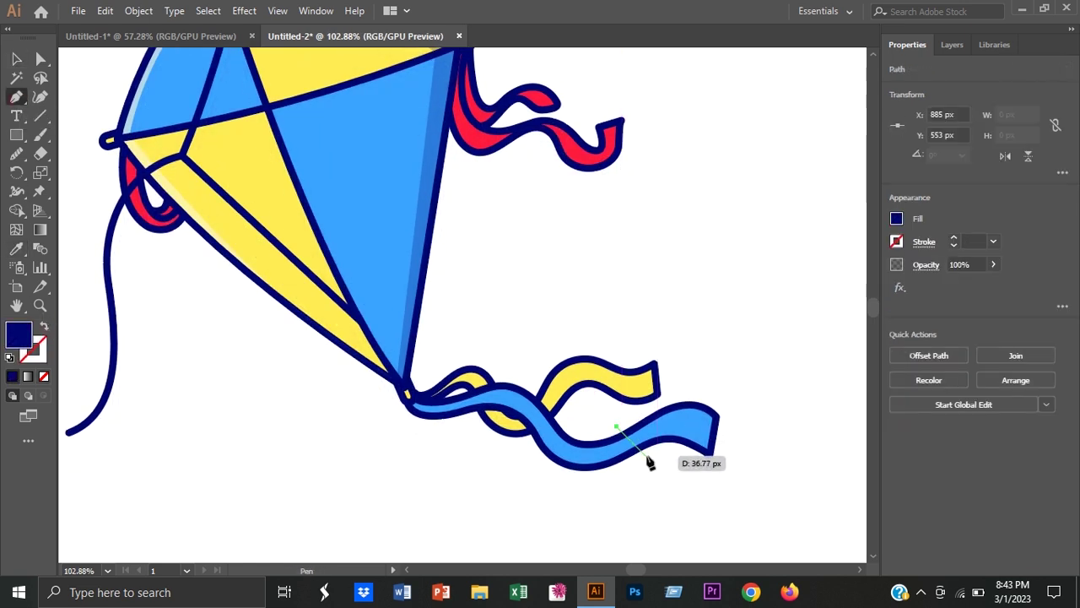
left_click_drag(622, 431, 647, 458)
key("v")
left_click(993, 264)
left_click_drag(1000, 287, 953, 289)
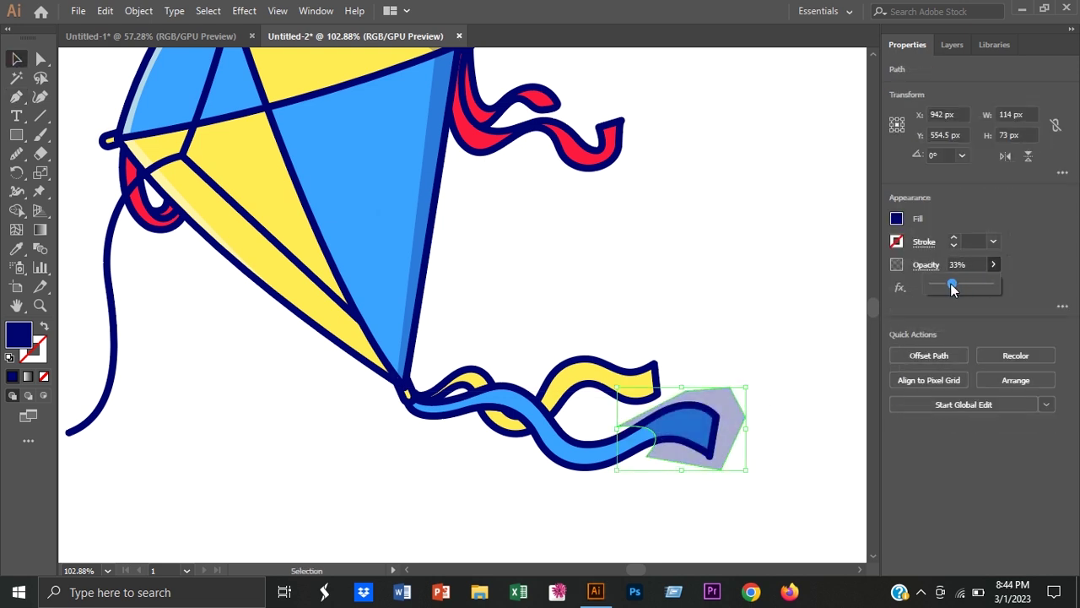
left_click(810, 354)
left_click(639, 445)
left_click(730, 413, "shift")
left_click(16, 210)
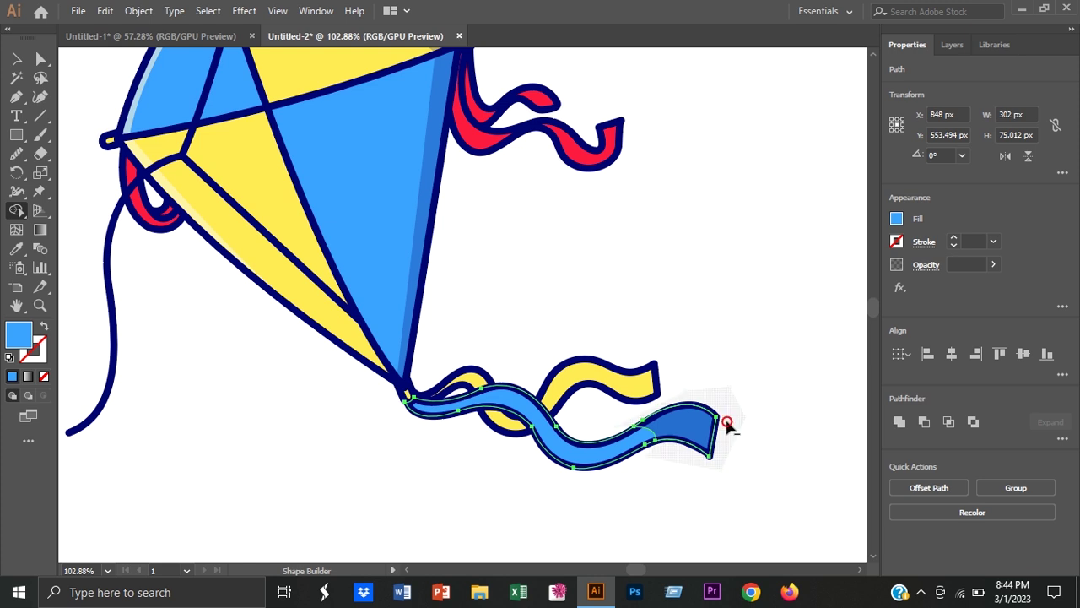
left_click(723, 422, "alt")
key("v")
left_click_drag(594, 525, 628, 468)
Pen-draw a shade shape along the ribbon edge, filled black at 33% opacity
key("p")
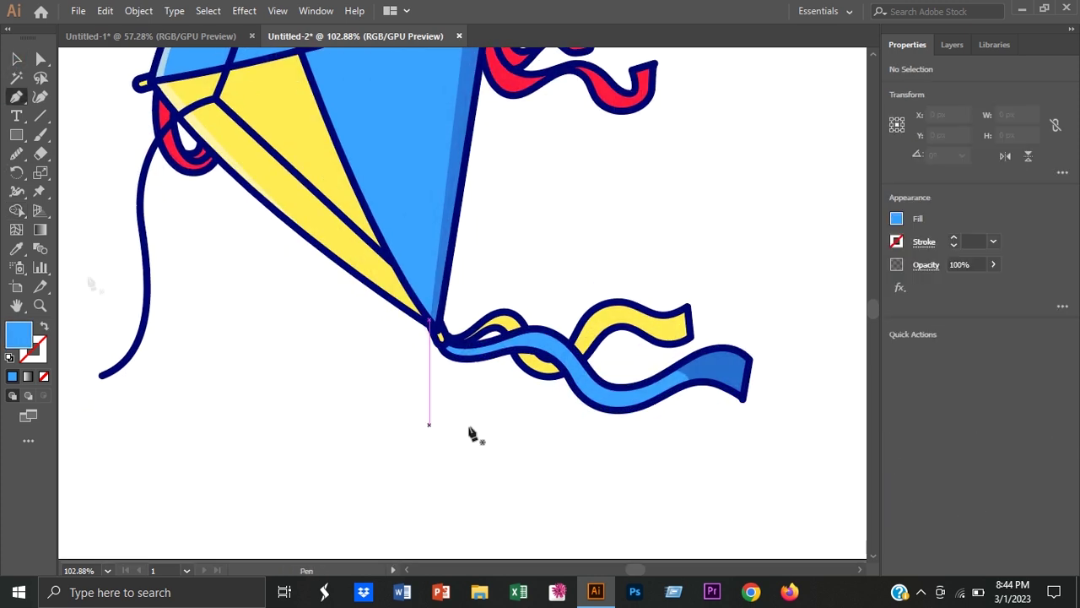
left_click(604, 378)
left_click(622, 420)
left_click(565, 411)
left_click(513, 369)
left_click(364, 436)
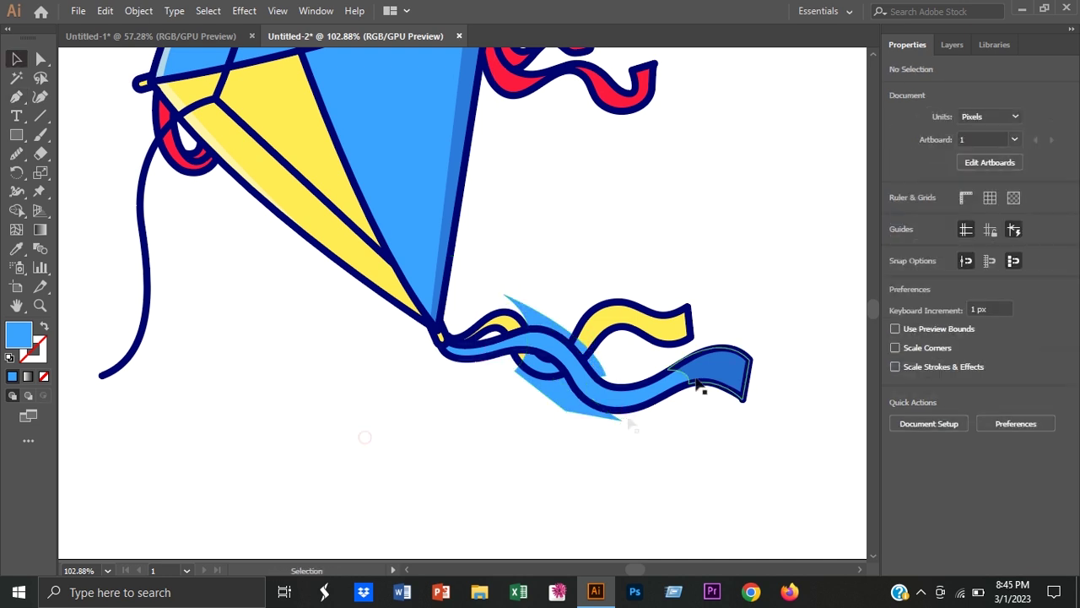
left_click(556, 396)
left_click(896, 219)
left_click(774, 202)
left_click(993, 264)
left_click_drag(995, 287, 954, 288)
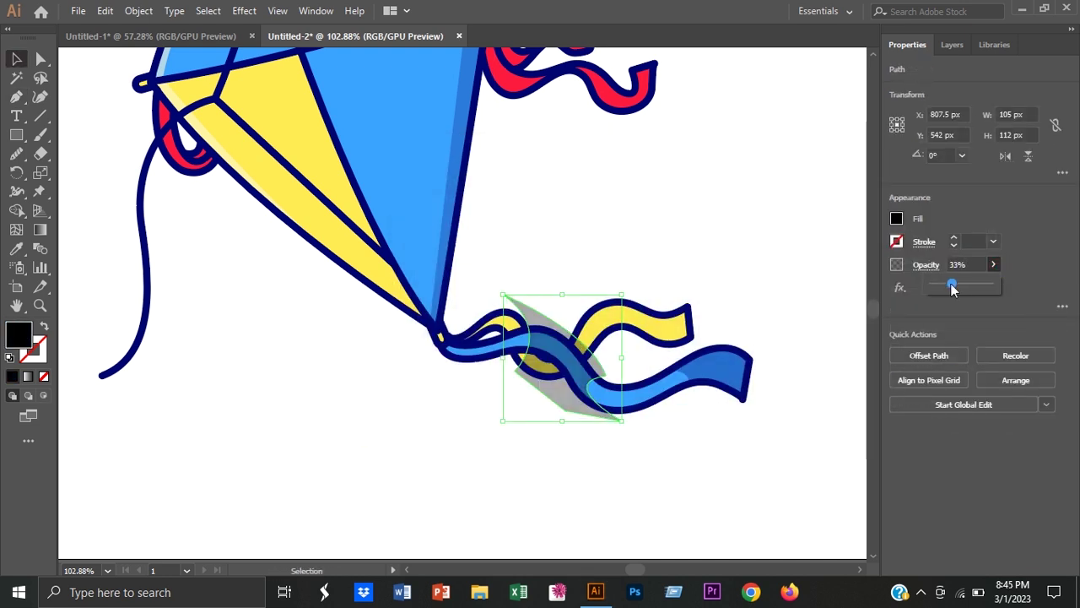
left_click(624, 456)
Trim the grey shade to the ribbon with Shape Builder, removing leftover pieces
left_click(675, 384)
left_click(556, 397, "shift")
left_click(16, 210)
left_click(582, 403, "alt")
left_click(546, 473)
double_click(19, 335)
left_click(767, 197)
Draw a translucent grey shade shape over the top of the yellow ribbon
key("p")
left_click(633, 348)
left_click(714, 349)
left_click(716, 289)
left_click(628, 294)
left_click(993, 260)
left_click_drag(971, 287, 956, 286)
Trim the shade to the yellow ribbon with Shape Builder, removing the outside part
left_click(723, 229)
left_click(608, 319)
left_click(719, 324)
left_click_drag(719, 333, 705, 321)
key("shift+m")
left_click(704, 321, "alt")
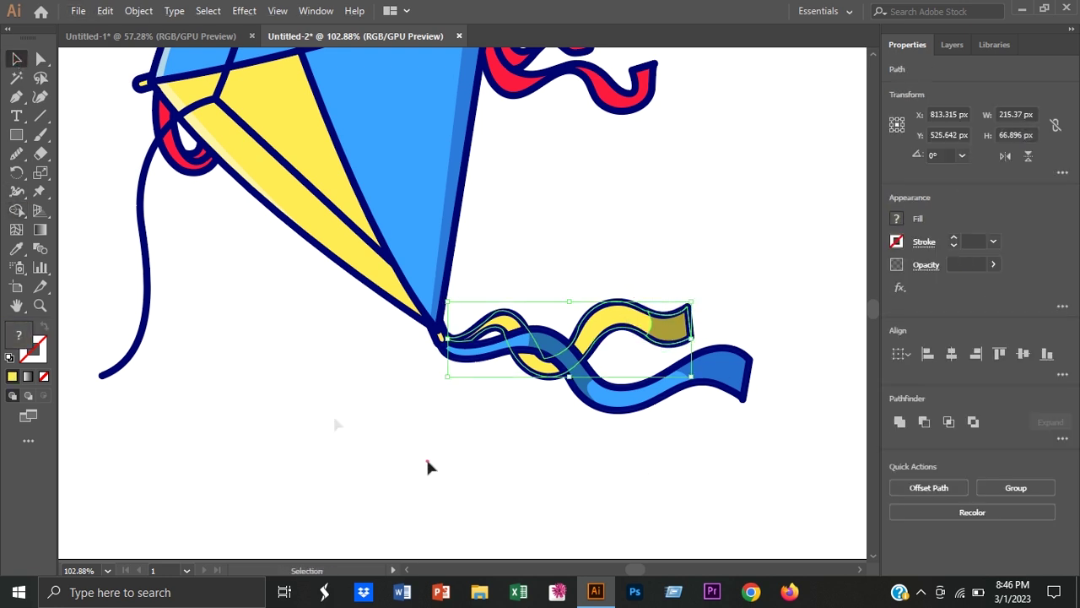
key("ctrl+shift+a")
Add a translucent shading shape across the yellow ribbon fold and merge it in
key("p")
left_click(598, 306)
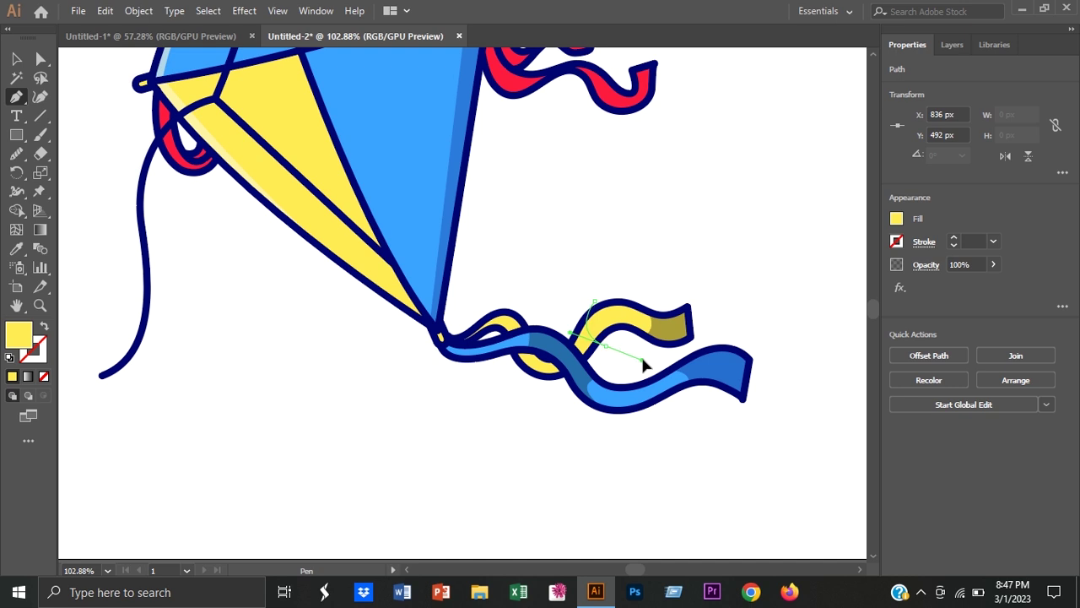
left_click(595, 350)
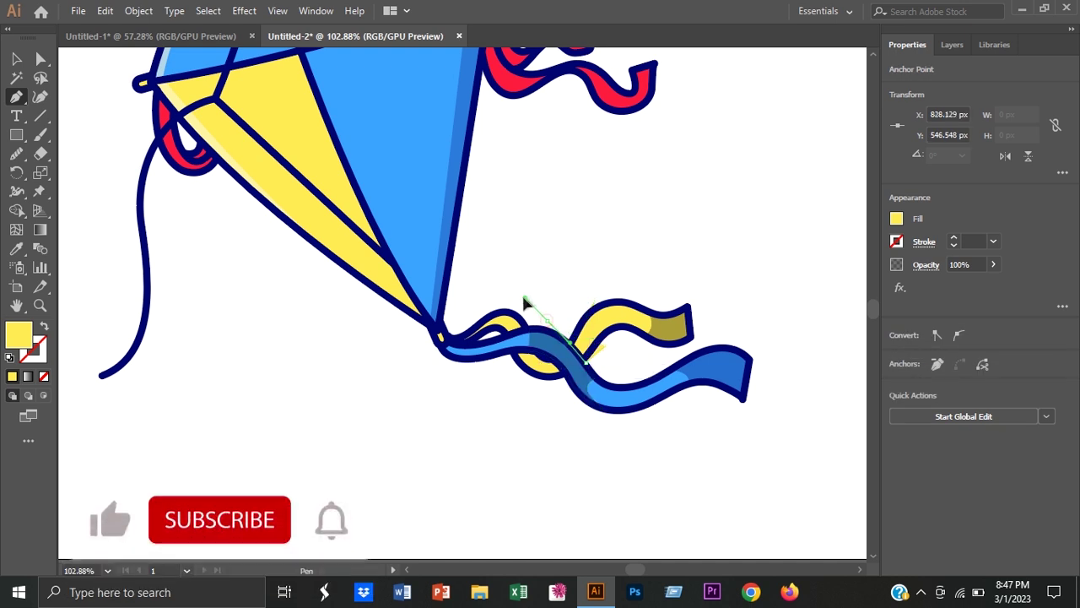
left_click(548, 299)
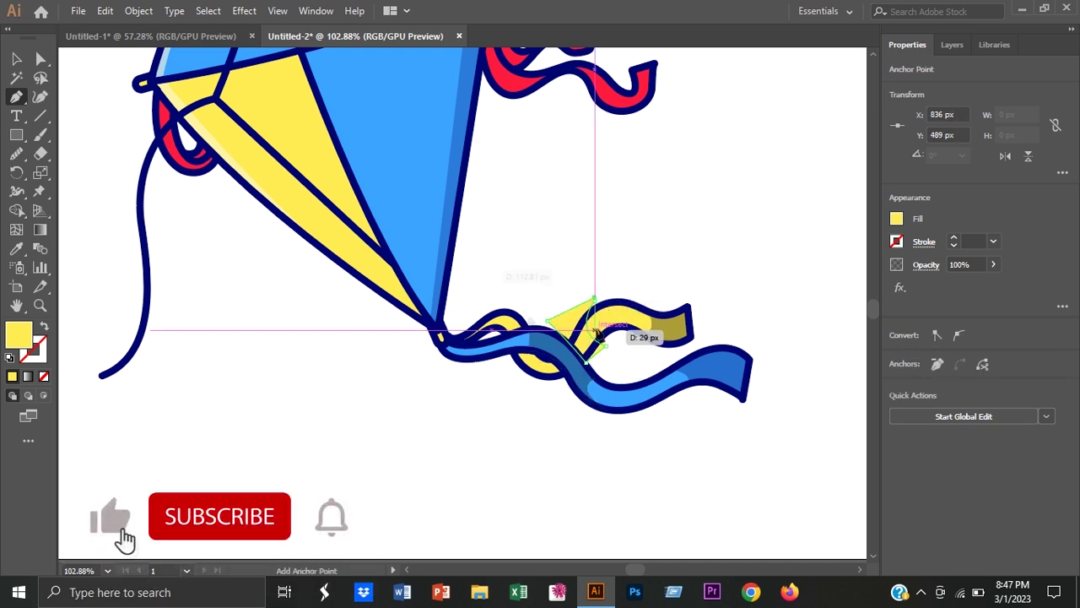
key("Return")
left_click(993, 264)
left_click(962, 289)
left_click(624, 316)
left_click(574, 333, "shift")
left_click(640, 221)
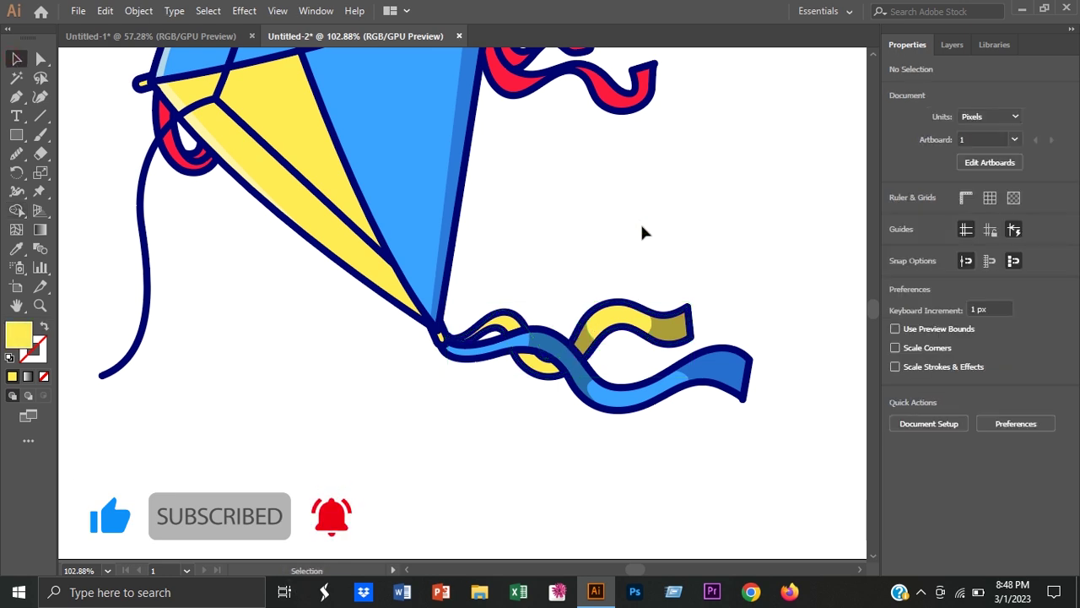
Sample the navy outline colour with the Eyedropper
scroll(639, 221, "left", 1)
left_click(16, 248)
left_click(428, 299)
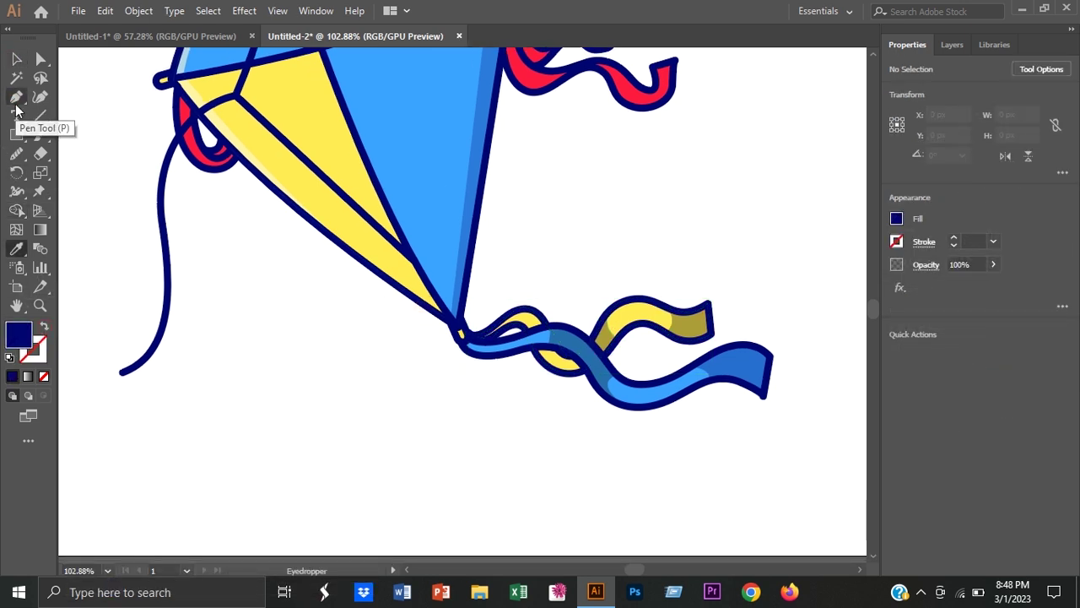
Add a navy shape near the ribbon knot and combine it with the yellow ribbon
left_click(17, 96)
left_click(549, 302)
left_click(498, 311)
key("v")
left_click(532, 320, "shift")
key("shift+m")
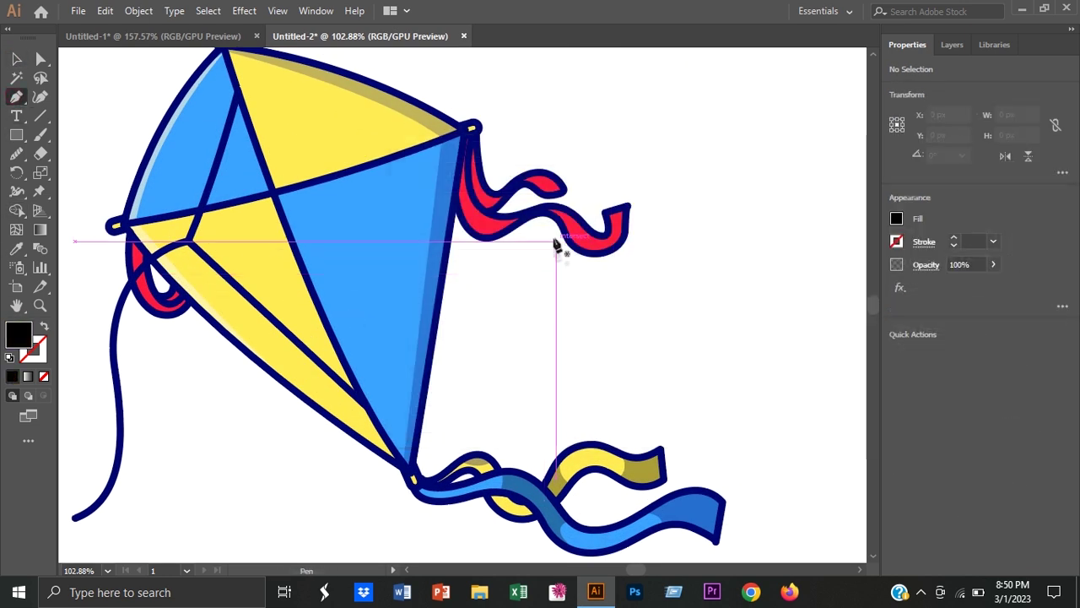
Outline a shading shape across the red ribbon and lower its opacity
left_click(540, 207)
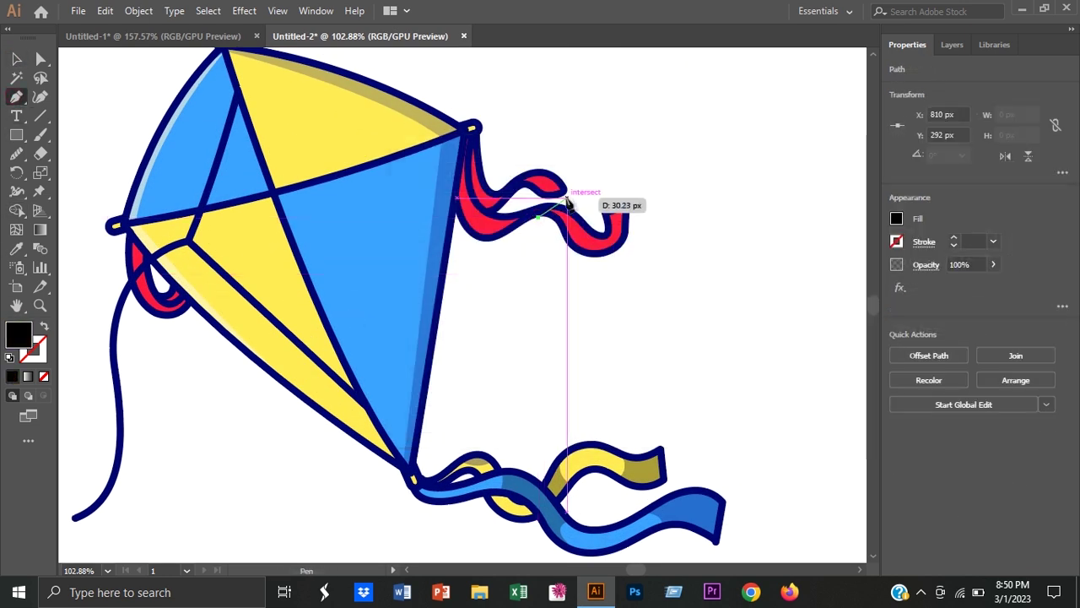
left_click(601, 226)
left_click(540, 207)
key("v")
left_click(658, 150)
left_click(582, 237)
left_click(993, 265)
left_click_drag(1000, 286, 969, 287)
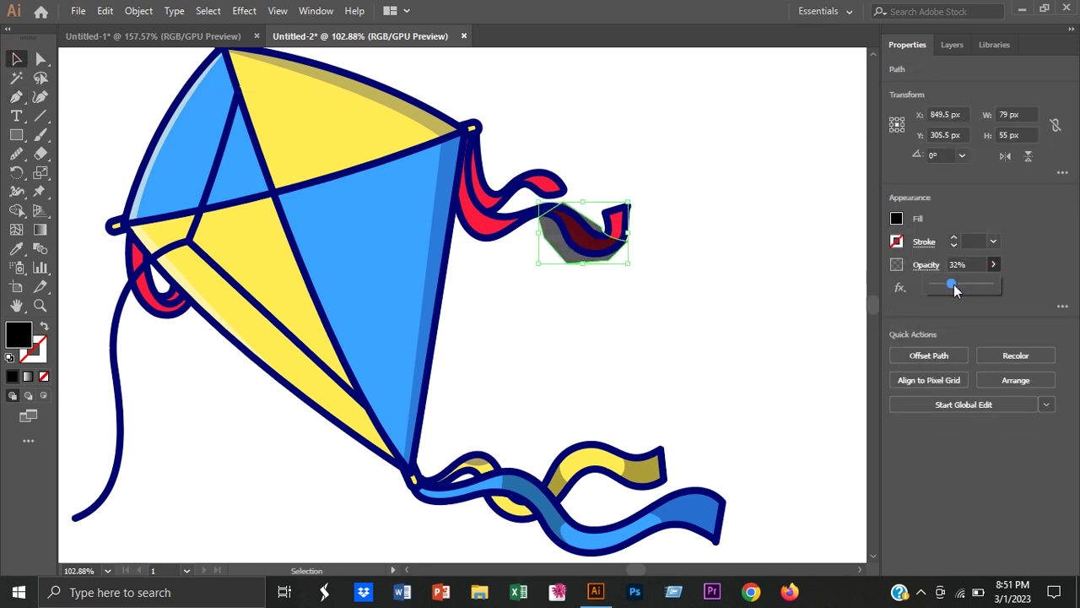
Merge the shading into the red ribbon with Shape Builder, creating a dark ribbon-tip piece
left_click(725, 245)
left_click_drag(726, 244, 515, 173)
key("shift+m")
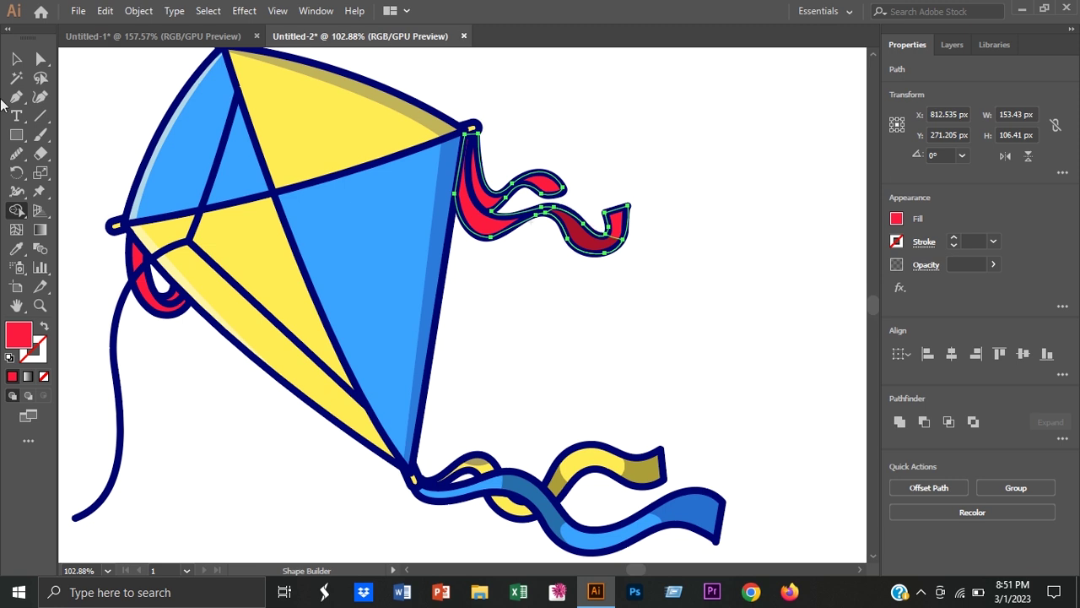
key("v")
left_click(611, 362)
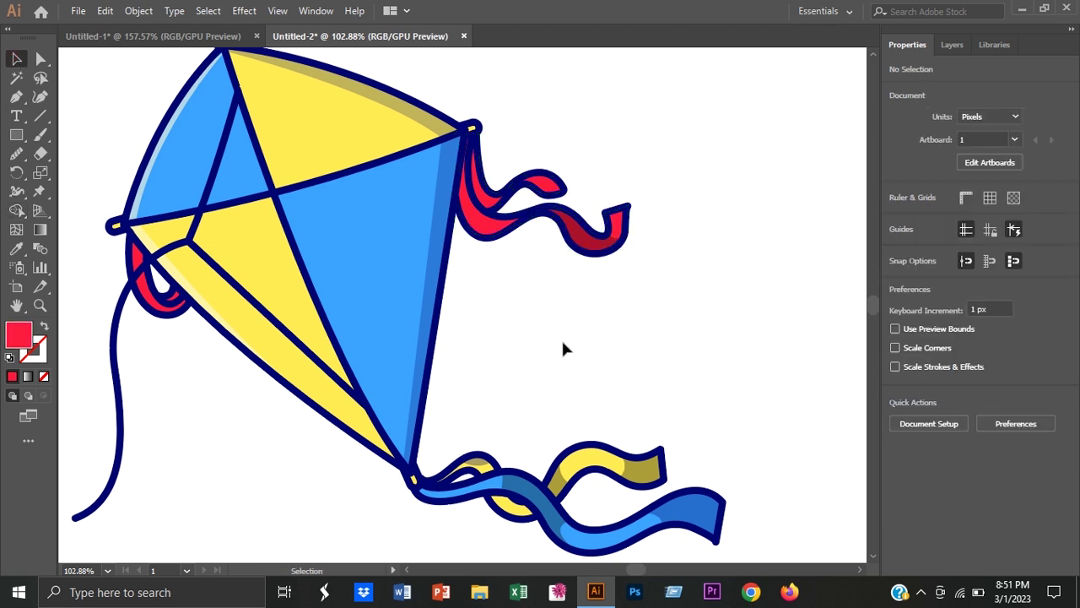
left_click(590, 240)
left_click(706, 247)
Begin a shading outline along the upper red ribbon
key("p")
left_click(477, 131)
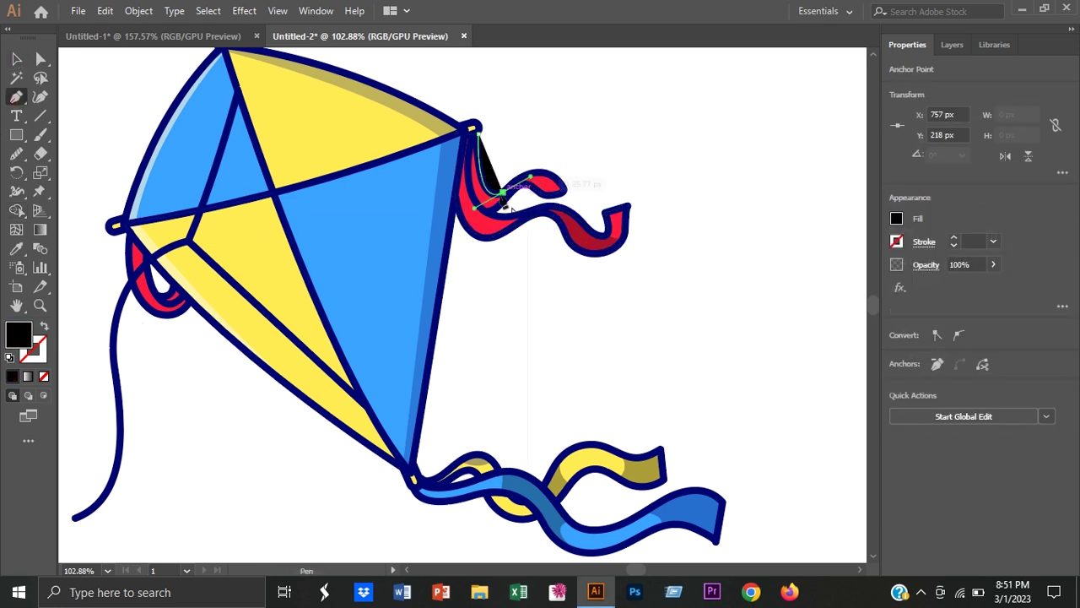
left_click(503, 191)
scroll(501, 179, "up", 3)
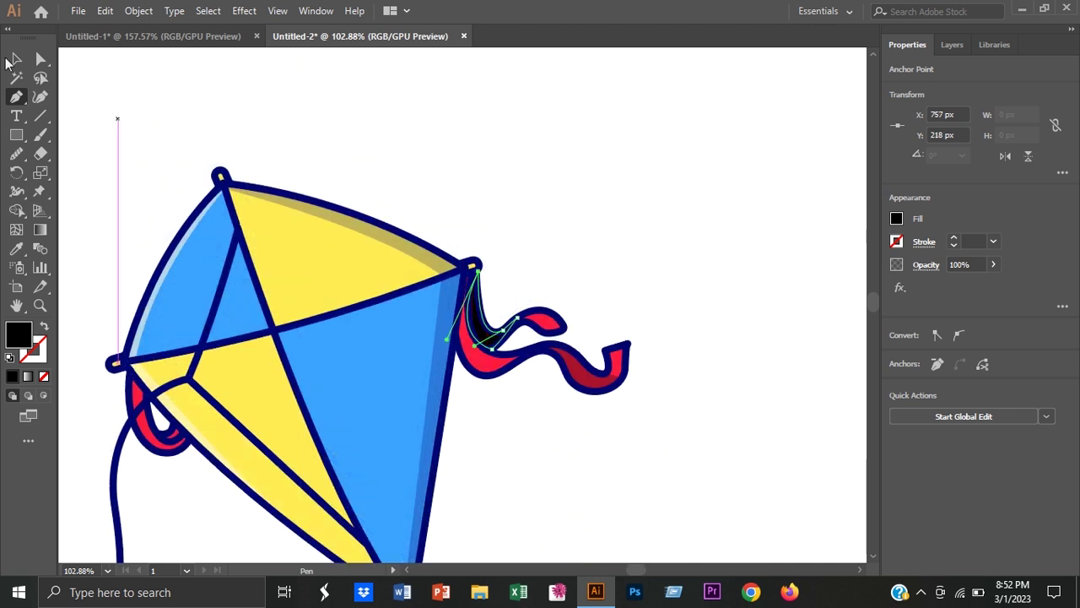
left_click(575, 202, "ctrl")
scroll(599, 344, "down", 2, "alt")
scroll(598, 344, "up", 3, "alt")
key("v")
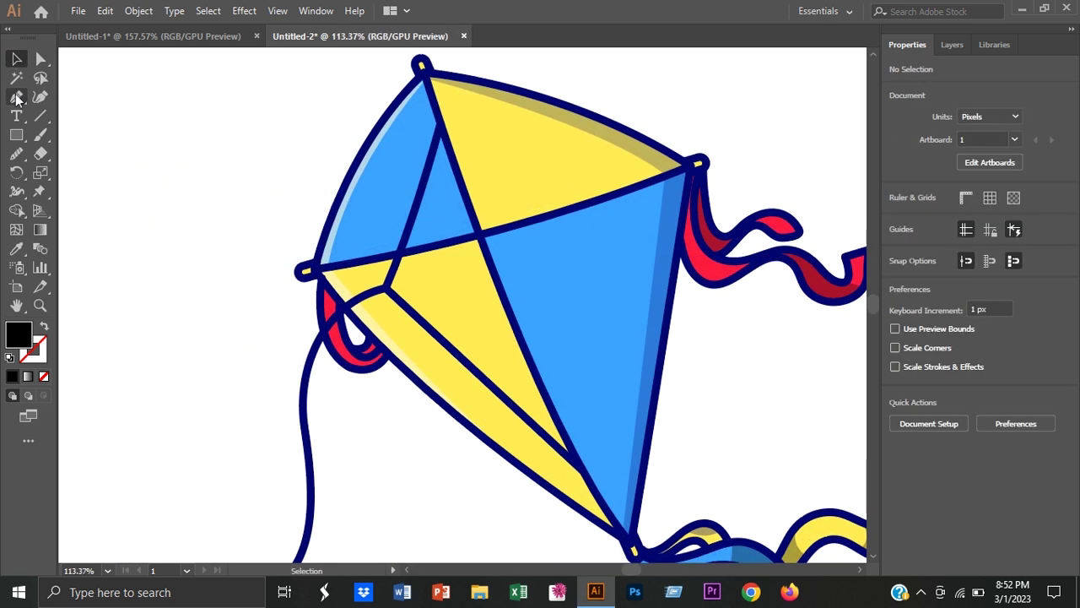
Shade the left red ribbon curl and merge the shading into it with Shape Builder
left_click(16, 98)
left_click(323, 348)
left_click(361, 347)
left_click(389, 370)
left_click(344, 382)
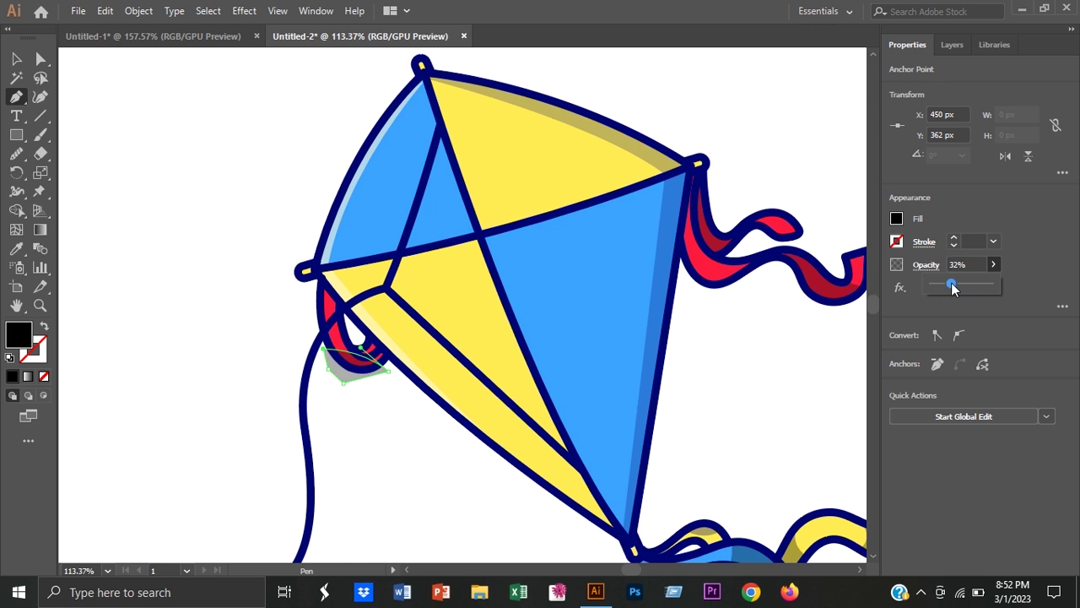
left_click(331, 317, "ctrl+shift")
key("shift+m")
left_click(342, 363)
Fit the whole kite in view, show Layers, and select all the colour artwork
key("ctrl+shift+a")
key("v")
key("ctrl+0")
left_click(962, 45)
key("ctrl+a")
right_click(705, 422)
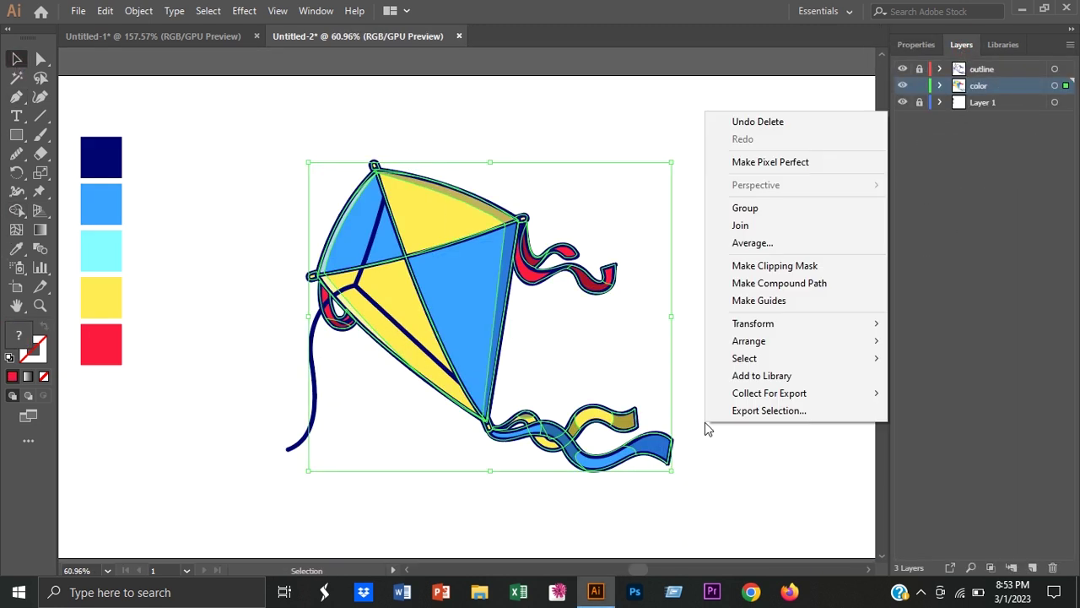
Group the kite's colour pieces, lock the color layer, and activate the unlocked outline layer
left_click(732, 209)
left_click(778, 207)
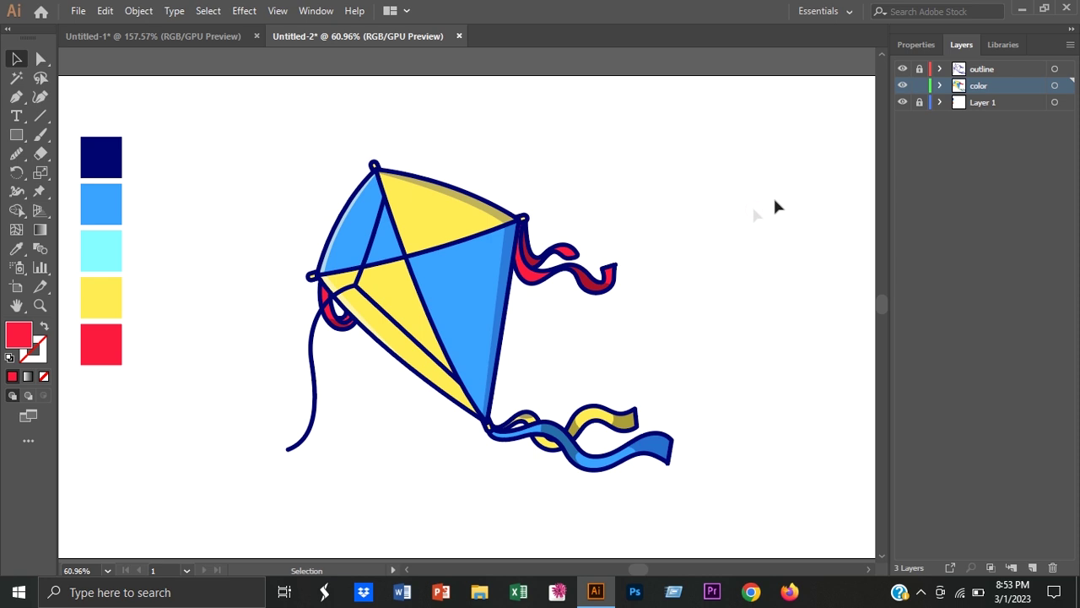
left_click(920, 86)
left_click(920, 68)
left_click(981, 68)
Expand the kite's outline strokes into filled shapes via Object > Expand
left_click(392, 180)
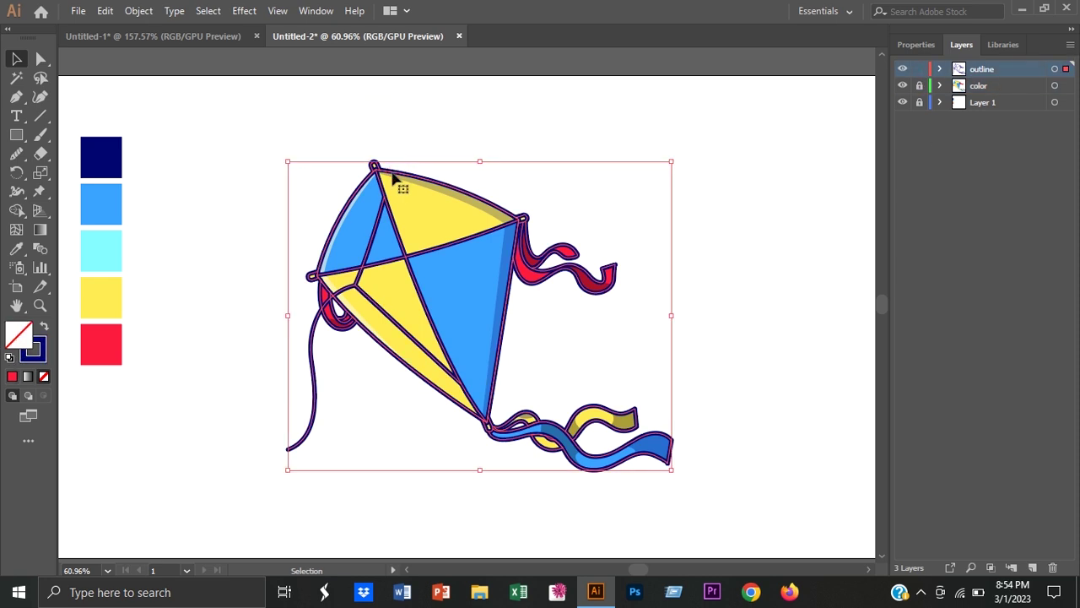
left_click(139, 11)
left_click(266, 178)
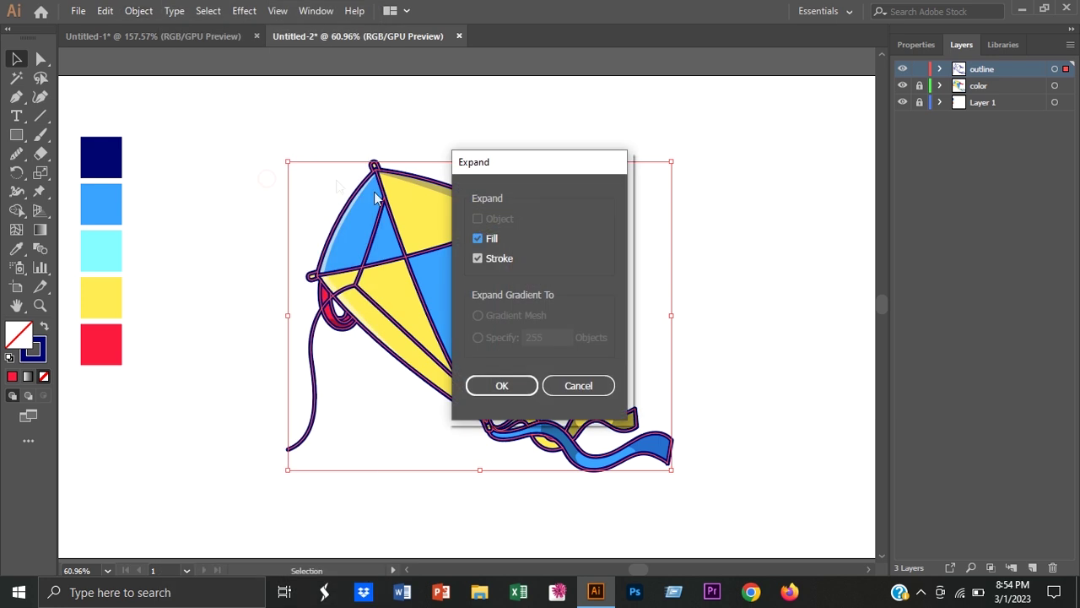
left_click(501, 386)
left_click(506, 147)
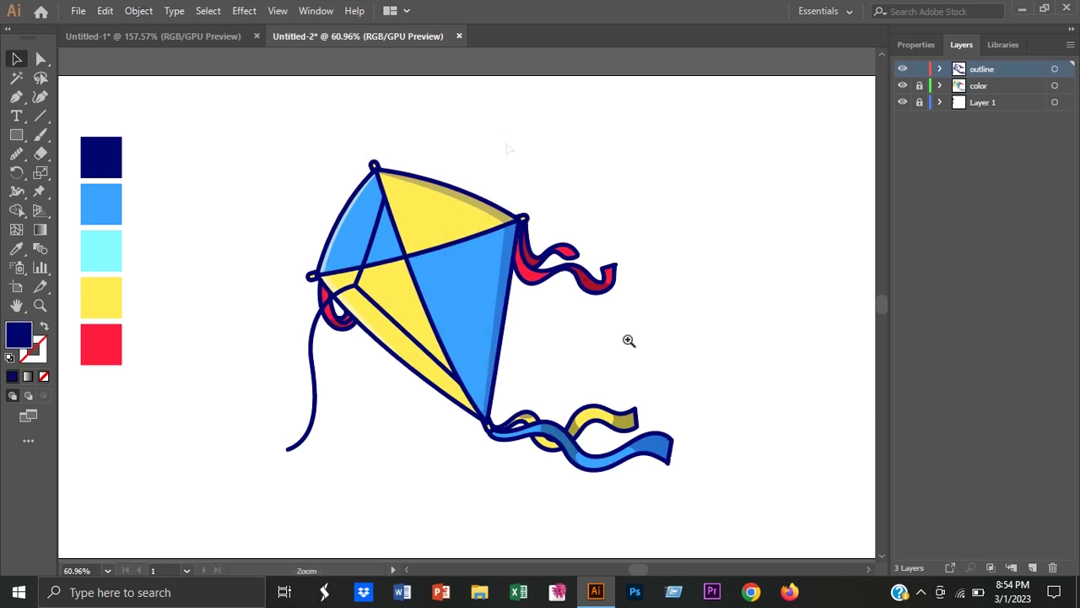
Sample the light cyan swatch, hide the swatch layer, and make the color layer active
key("ctrl+0")
left_click(194, 256)
left_click(902, 102)
left_click(978, 86)
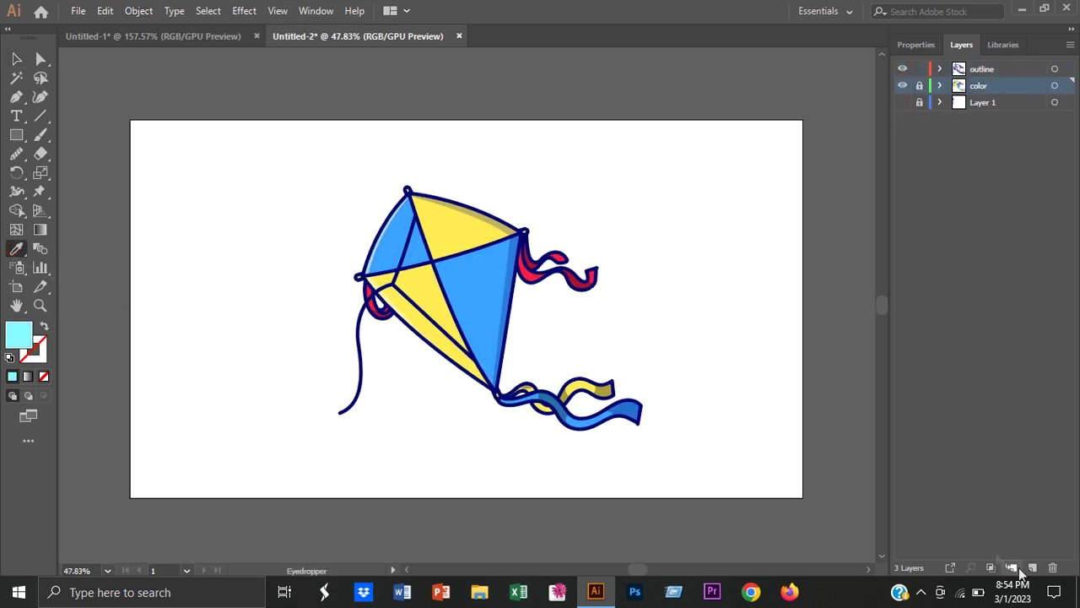
Undo the empty extra layer and select the whole kite through its right-click menu
key("ctrl+z")
left_click(16, 59)
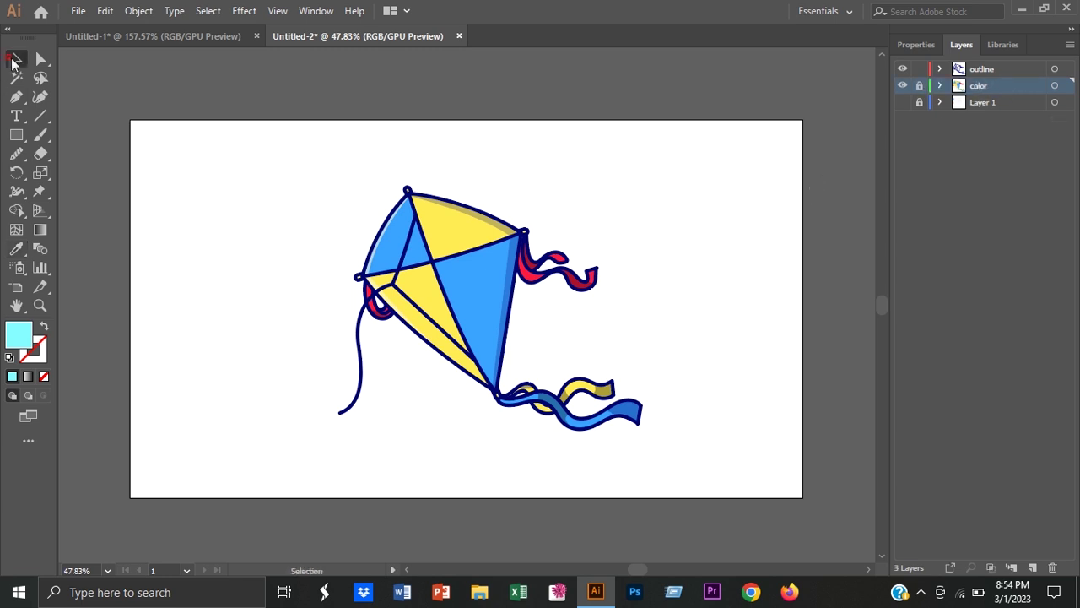
left_click_drag(479, 105, 678, 448)
right_click(677, 448)
left_click(750, 306)
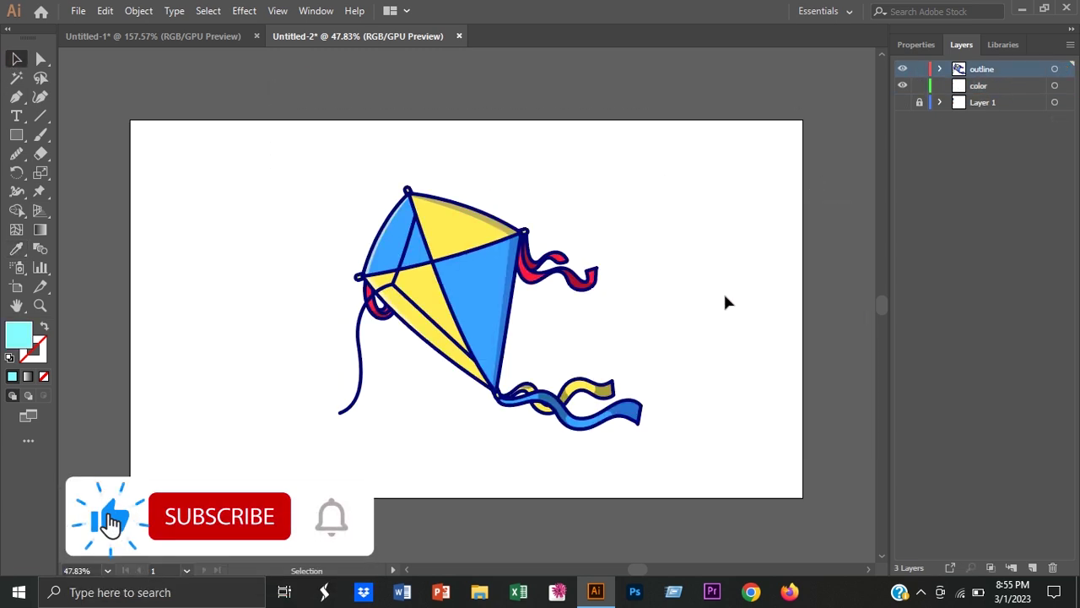
Add a new layer beneath the color layer and cover the artboard with a cyan rectangle
left_click(1030, 567)
left_click_drag(1003, 69, 1004, 103)
key("m")
left_click_drag(130, 120, 803, 497)
key("v")
left_click(99, 203)
Scale the kite up slightly from its centre and move it up a little
left_click(473, 306)
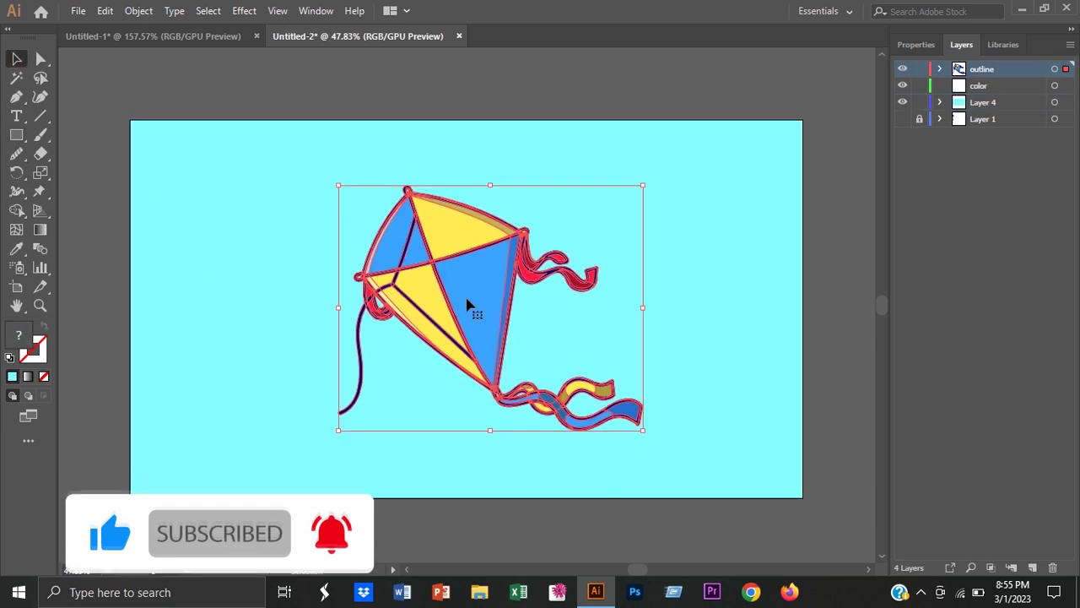
left_click_drag(644, 185, 651, 177)
left_click_drag(466, 301, 466, 284)
left_click(465, 101)
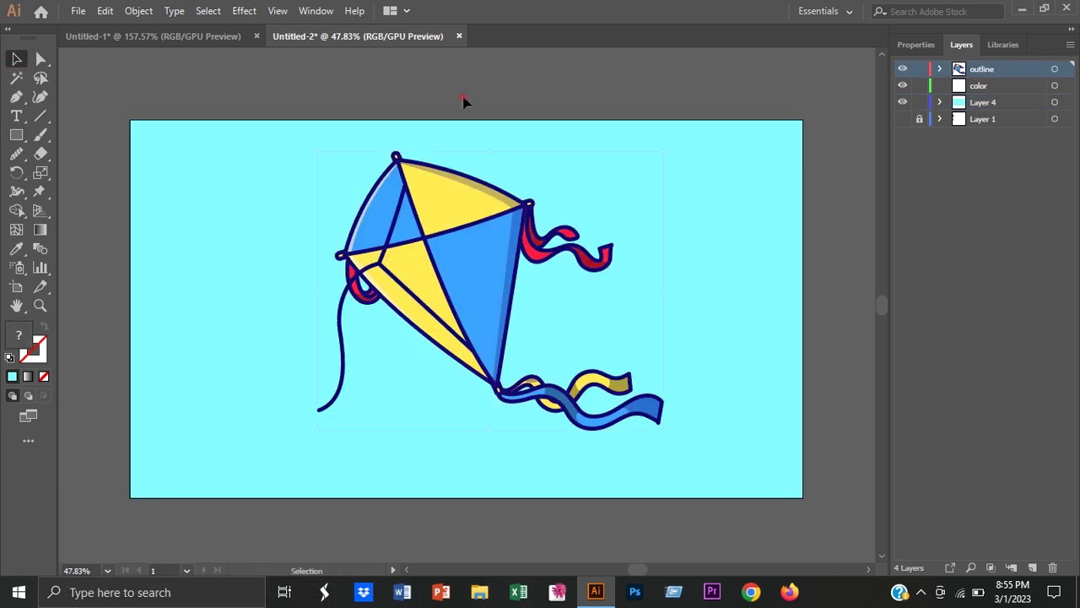
Sample the navy outline colour and pick the Ellipse tool
left_click(16, 248)
left_click(439, 322)
left_click_drag(16, 135, 84, 172)
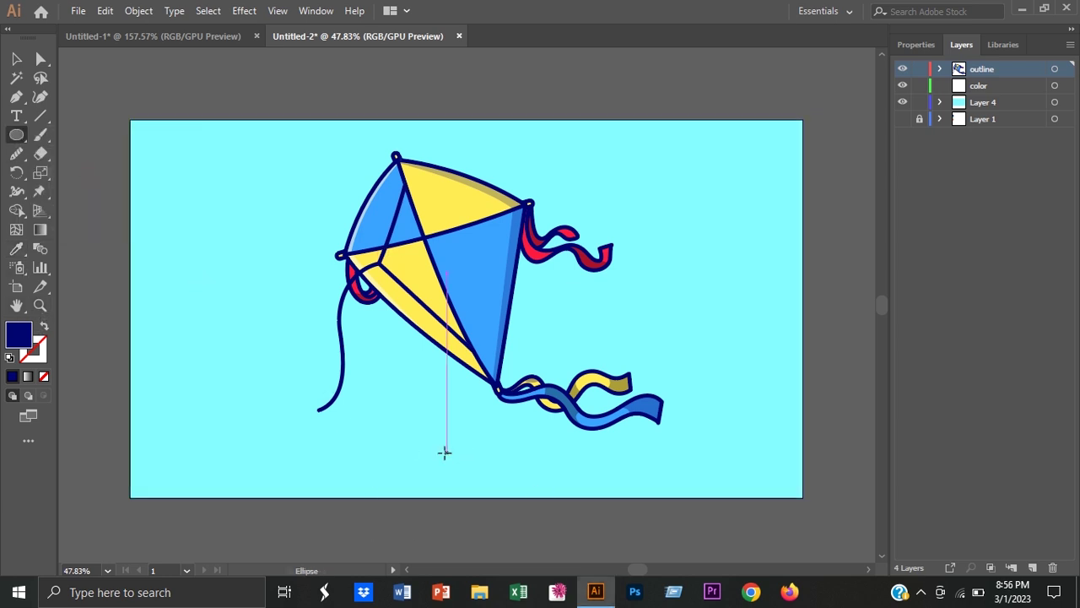
Draw a flat navy oval below the kite and set its opacity to 40%
left_click_drag(543, 461, 544, 462)
left_click(995, 264)
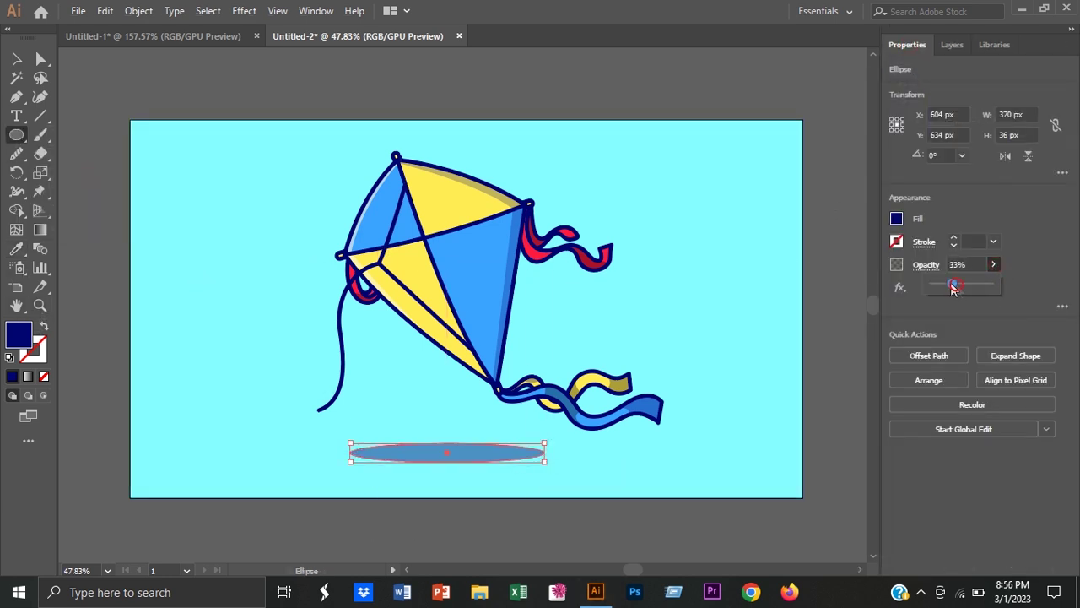
key("v")
left_click(77, 257)
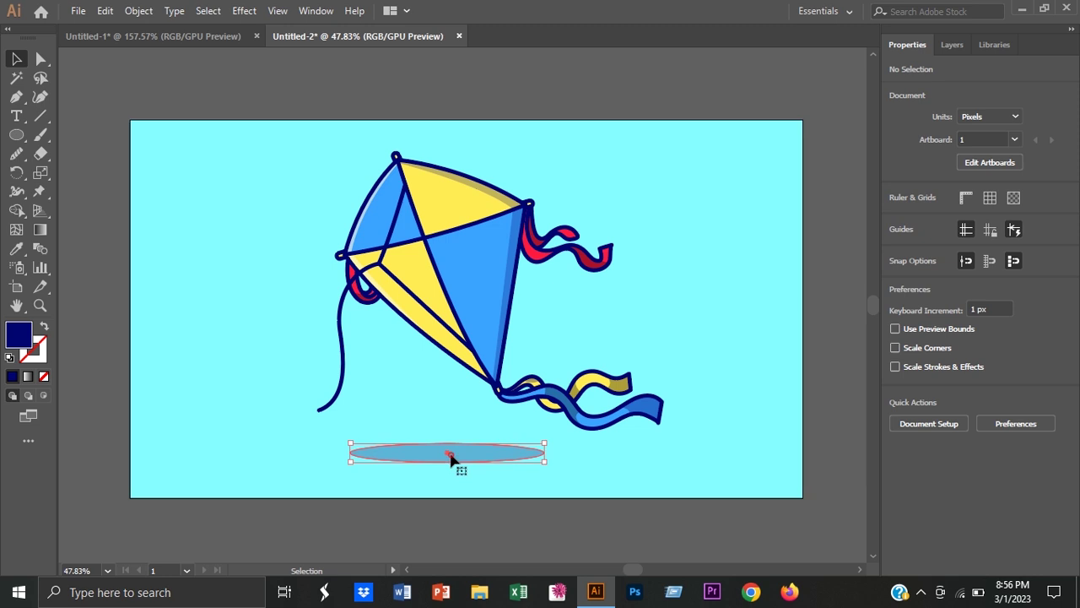
left_click(450, 456)
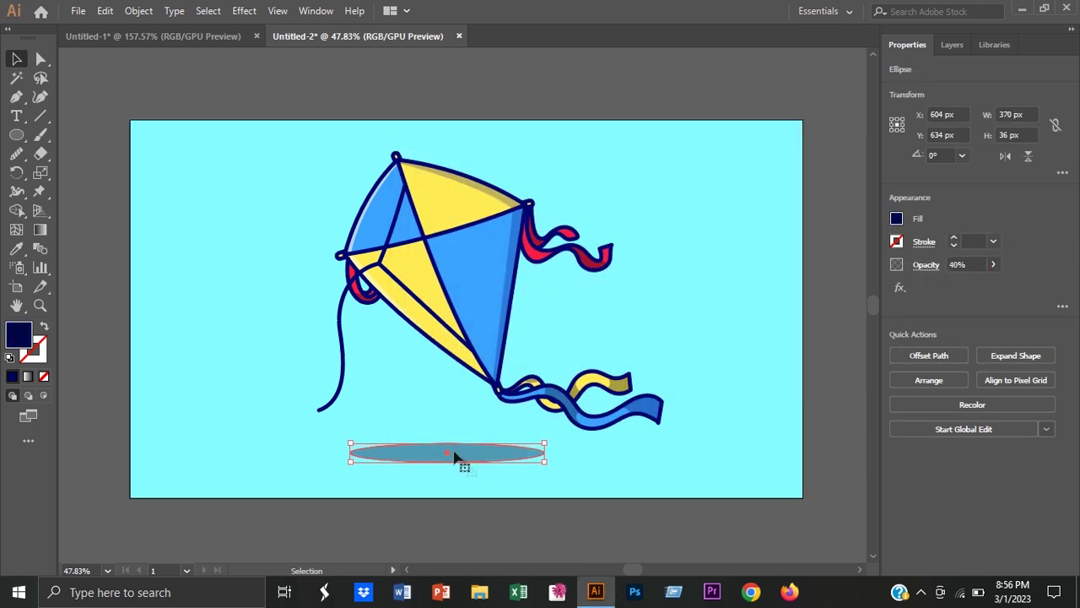
Make the translucent shadow oval under the kite narrower
left_click(835, 368)
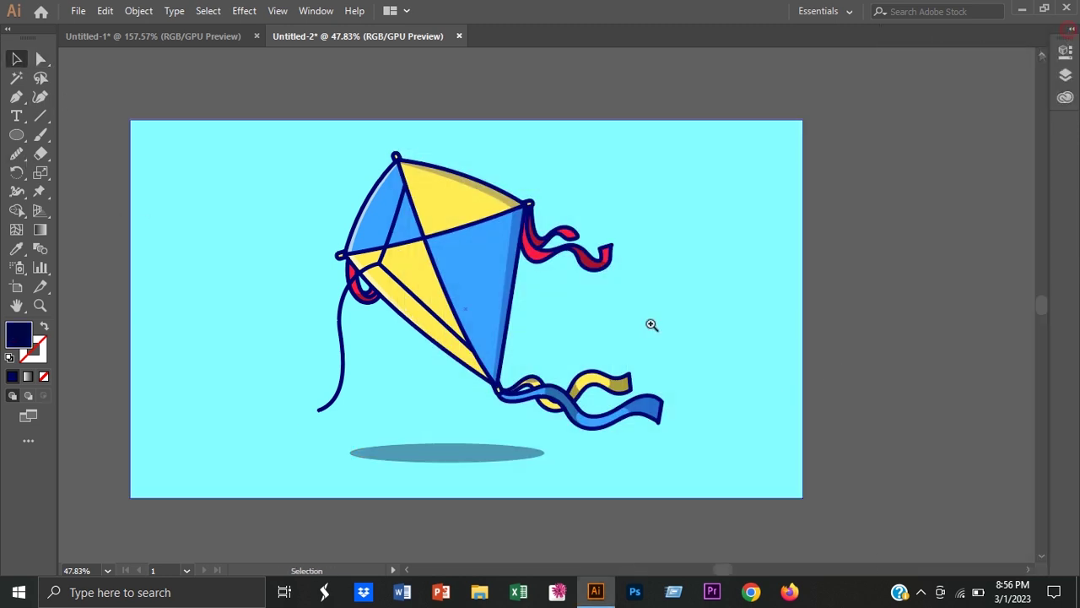
scroll(650, 326, "up", 3)
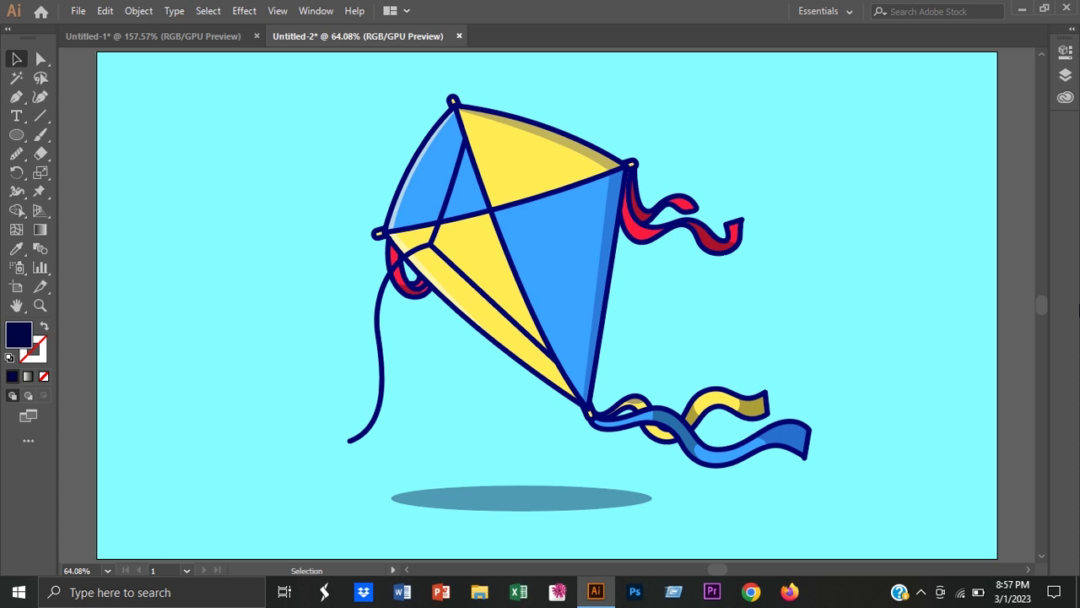
left_click(553, 503)
left_click_drag(651, 497, 624, 495)
left_click(90, 193)
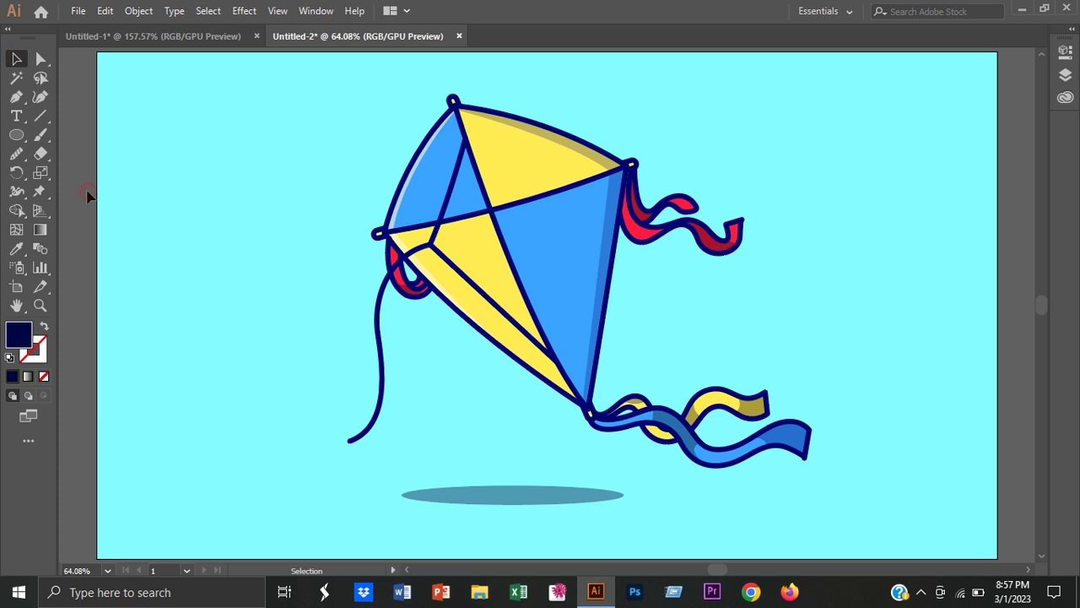